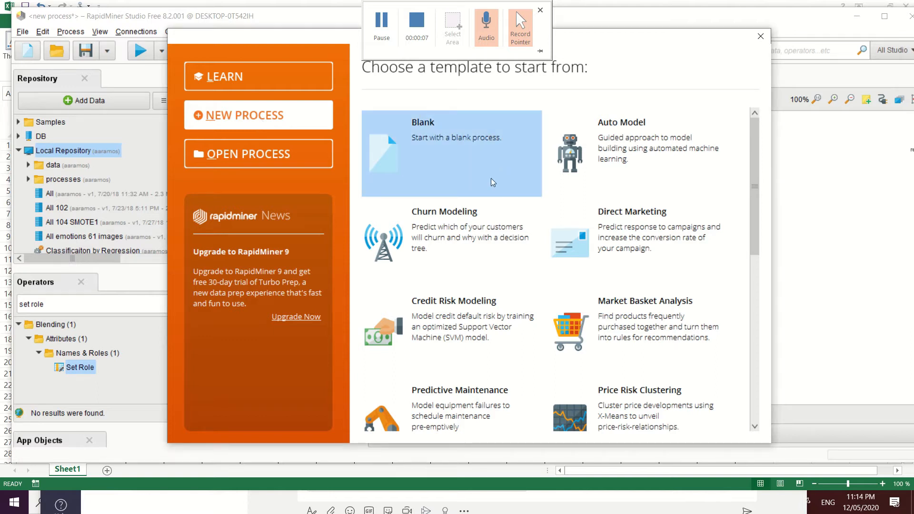
Start a blank process and choose Course Datasets.xlsx from the Desktop's DATASETS folder as the data to import
{"action": "left_click", "coordinate": [464, 157]}
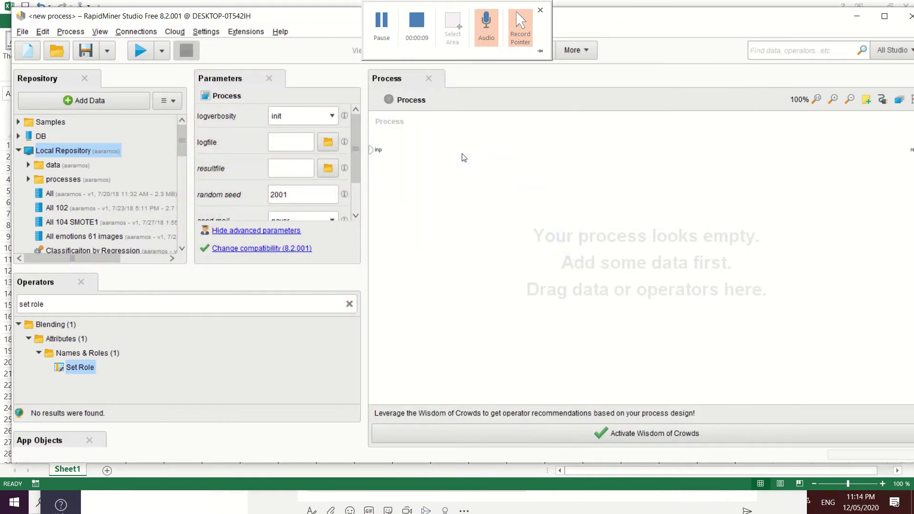
{"action": "left_click", "coordinate": [79, 102]}
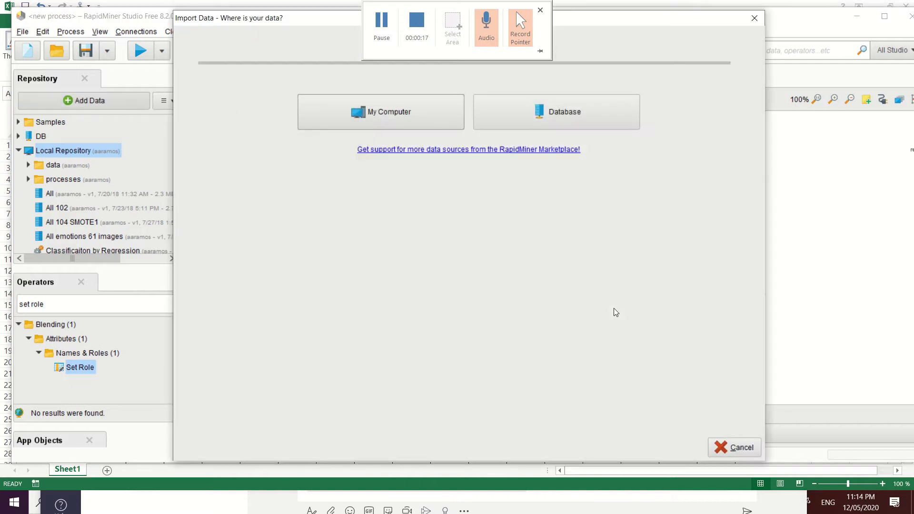
{"action": "left_click", "coordinate": [409, 117]}
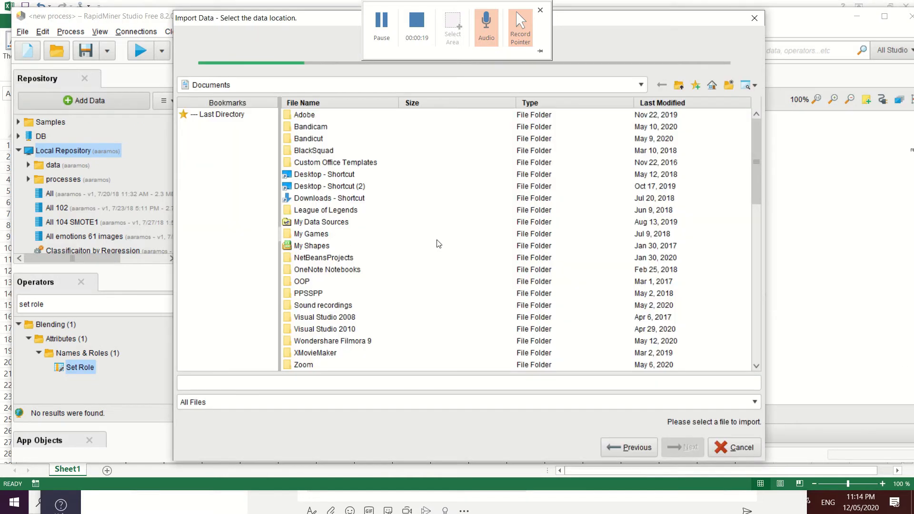
{"action": "left_click", "coordinate": [641, 85]}
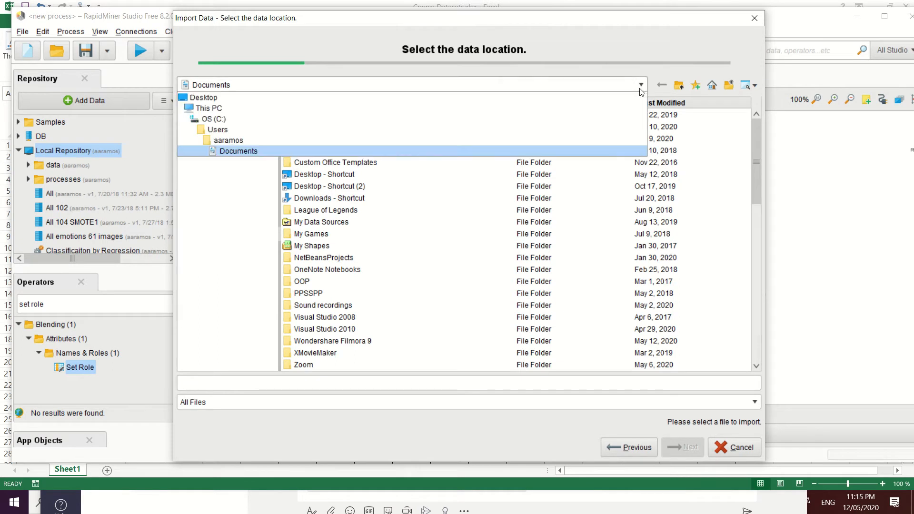
{"action": "left_click", "coordinate": [237, 100]}
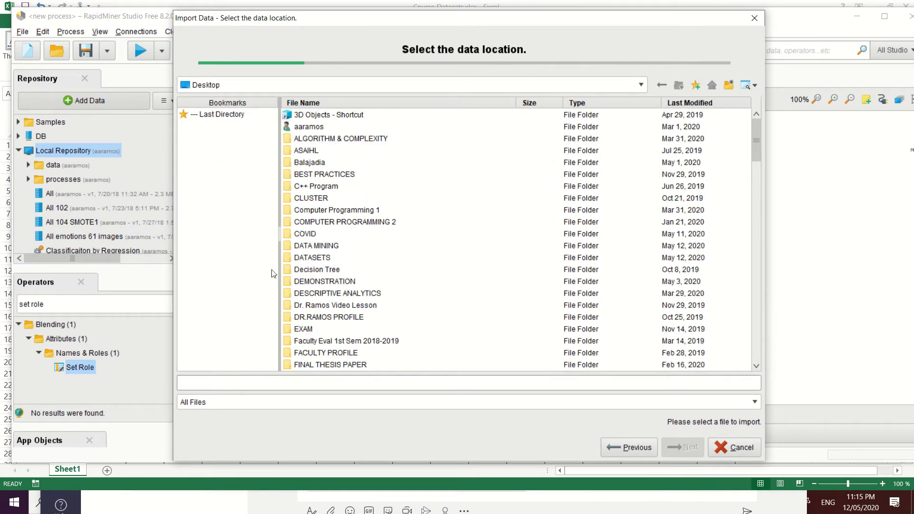
{"action": "double_click", "coordinate": [329, 258]}
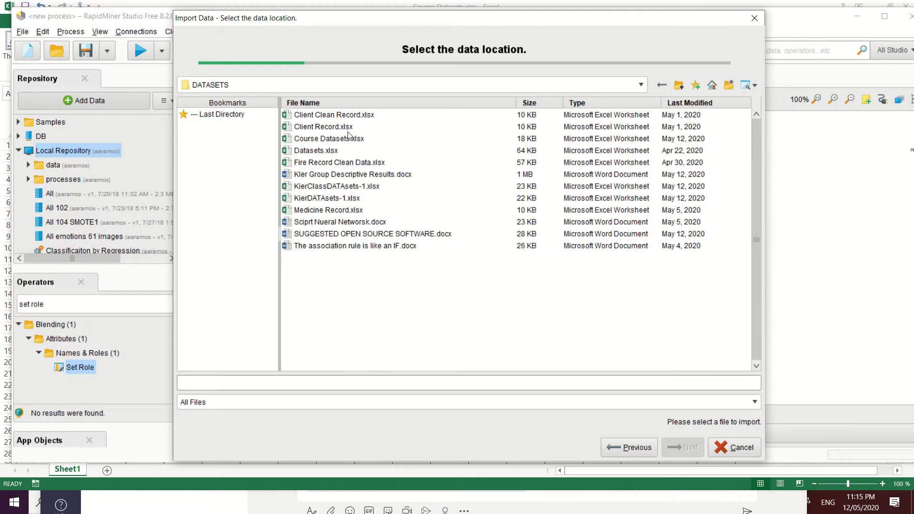
{"action": "left_click", "coordinate": [330, 139]}
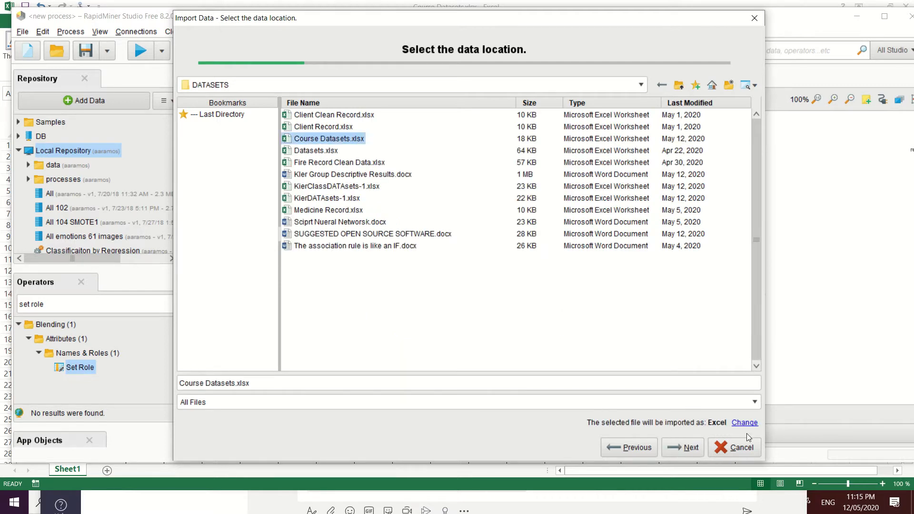
Import columns A:Q of Sheet1 with the proposed column formats, storing the data as Course Datasets in the Local Repository
{"action": "left_click", "coordinate": [679, 450]}
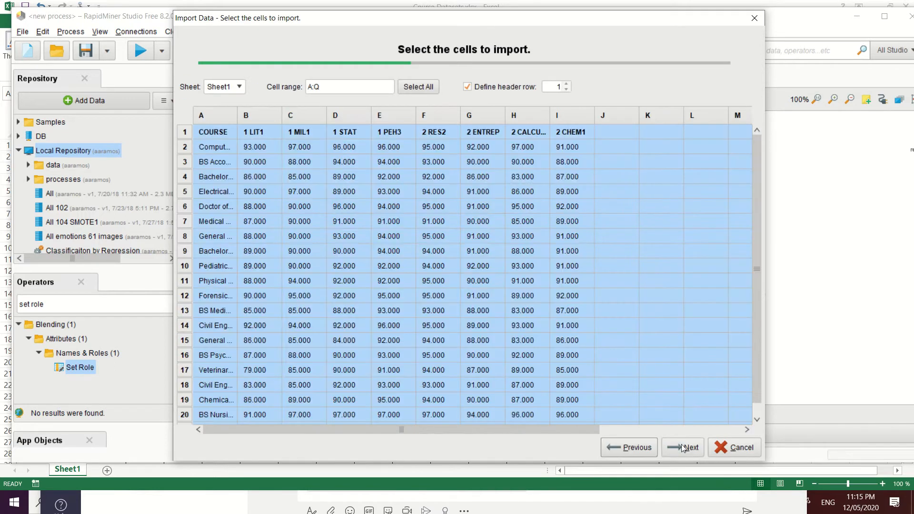
{"action": "left_click", "coordinate": [679, 449]}
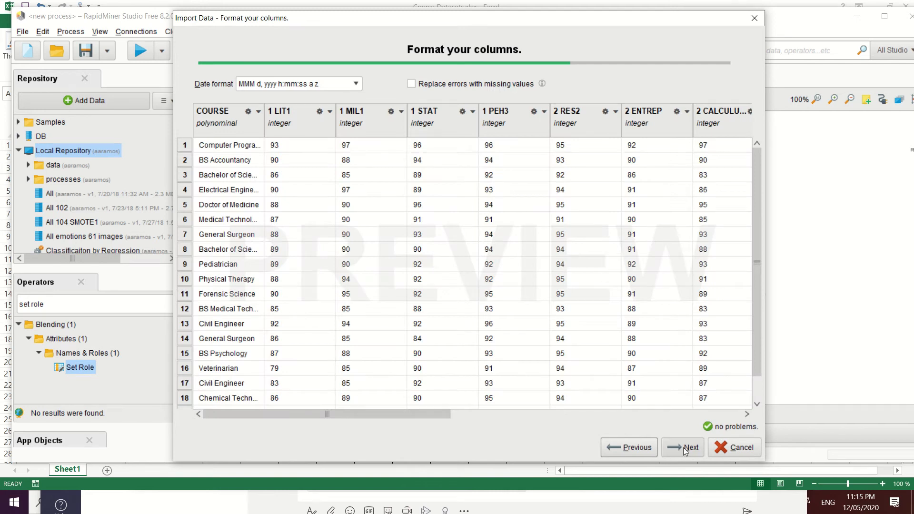
{"action": "left_click", "coordinate": [686, 450]}
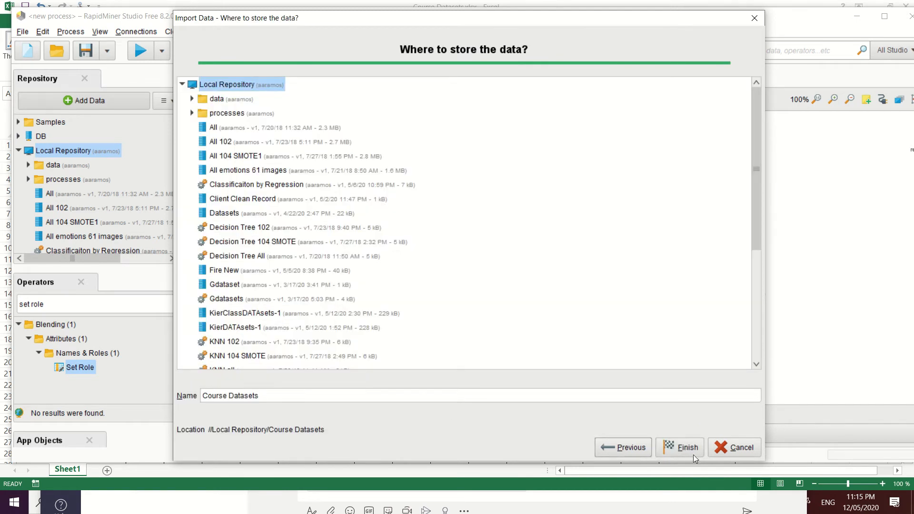
{"action": "left_click", "coordinate": [682, 451]}
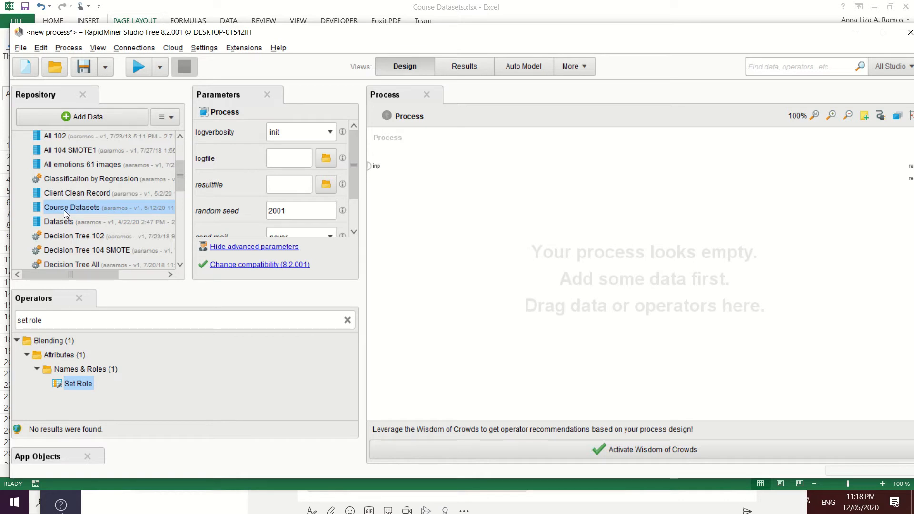
Add the Course Datasets entry to the process and connect its output to the first result port
{"action": "left_click_drag", "start_coordinate": [125, 205], "coordinate": [438, 176]}
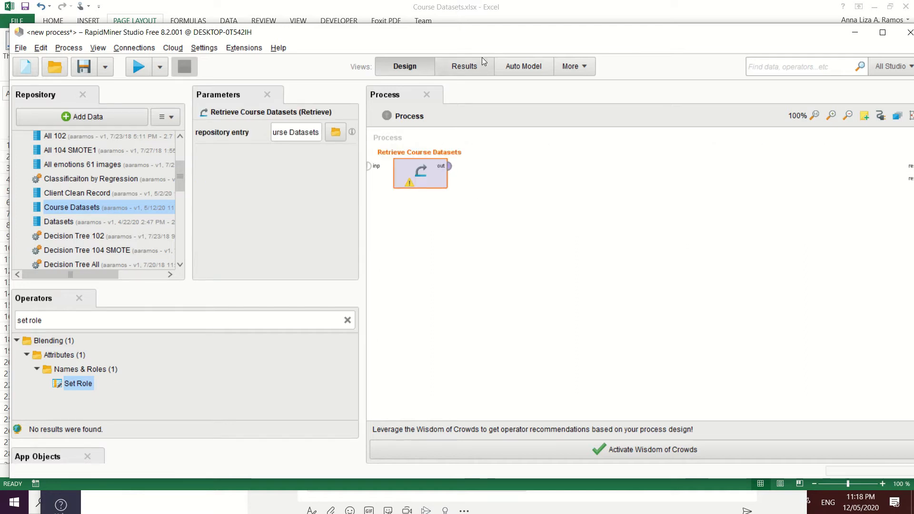
{"action": "left_click_drag", "start_coordinate": [513, 39], "coordinate": [437, 43]}
{"action": "left_click_drag", "start_coordinate": [374, 170], "coordinate": [842, 170]}
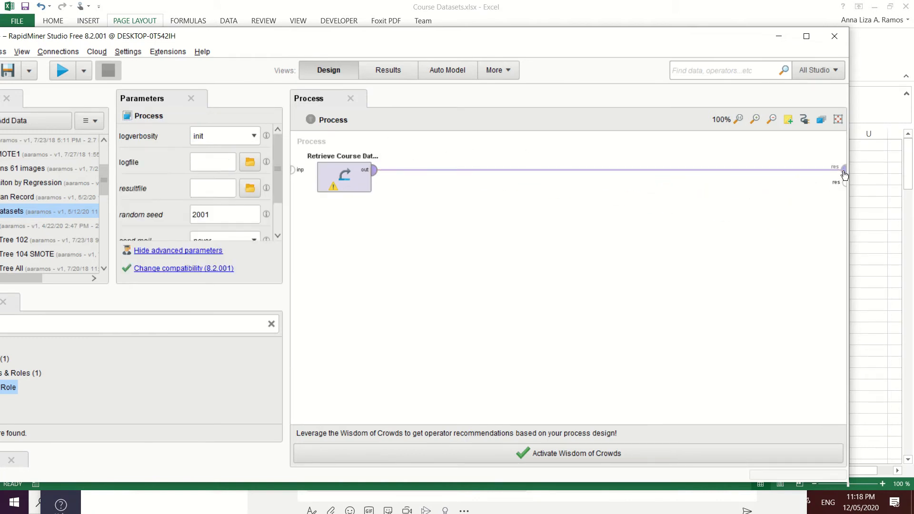
{"action": "left_click_drag", "start_coordinate": [416, 42], "coordinate": [548, 40]}
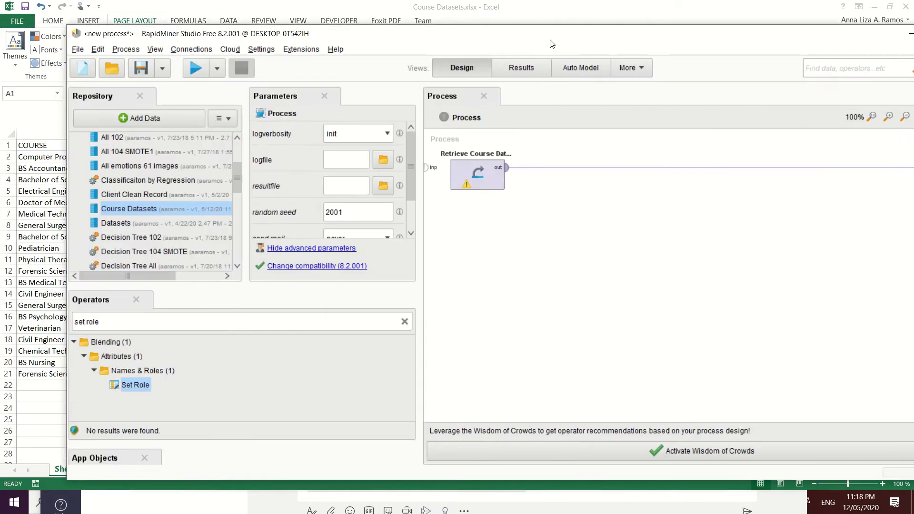
Run the process, examine the retrieved Course Datasets example set, and return to the process design
{"action": "left_click", "coordinate": [196, 69]}
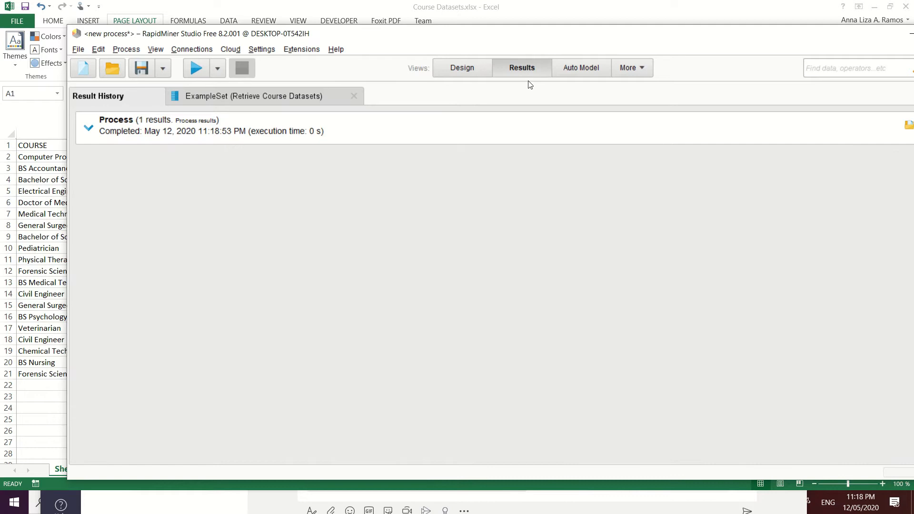
{"action": "left_click", "coordinate": [210, 97]}
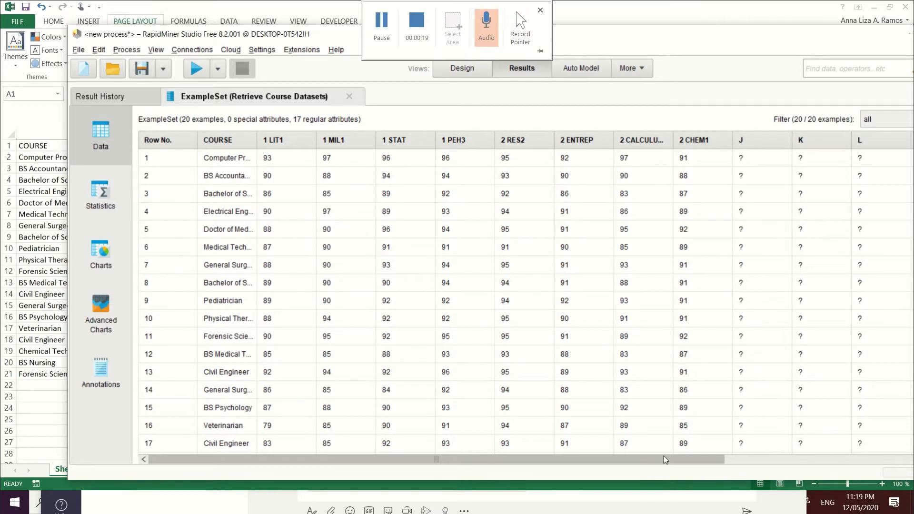
{"action": "left_click", "coordinate": [452, 71]}
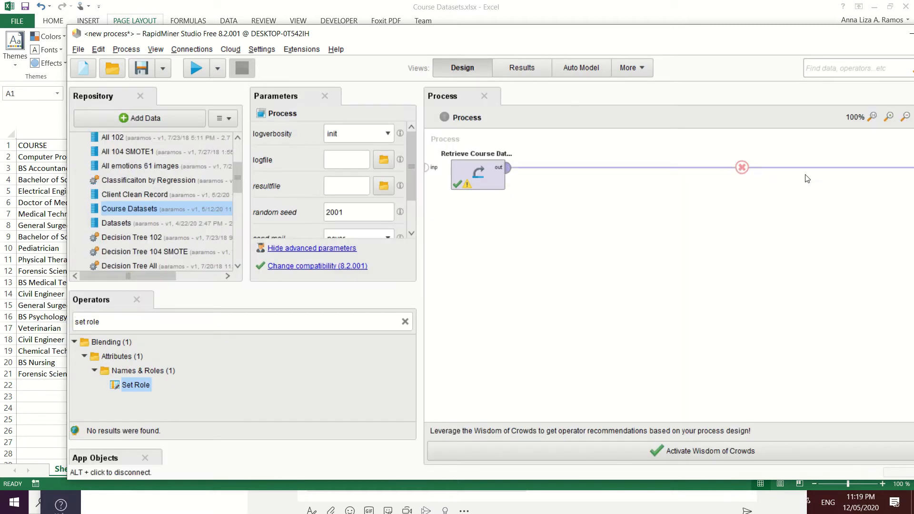
Disconnect Retrieve Course Datasets from the result port and connect its output to a new Select Attributes operator
{"action": "left_click", "coordinate": [742, 168]}
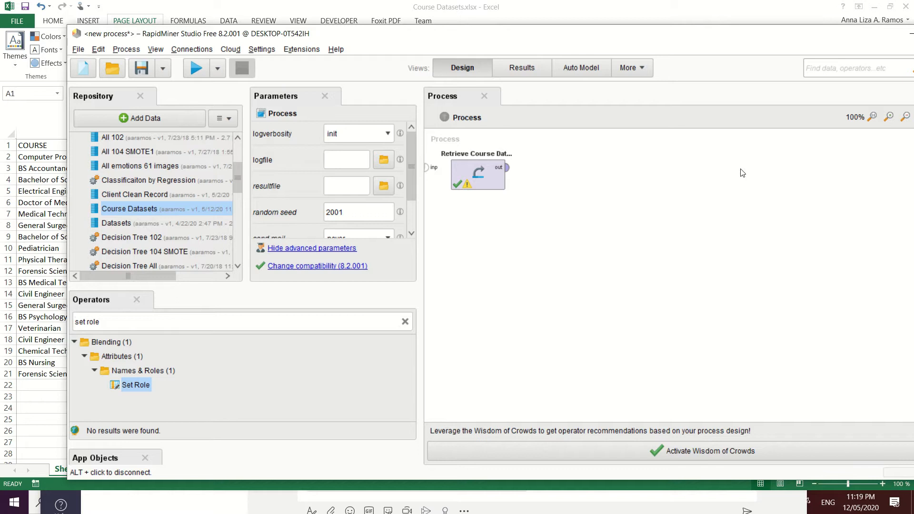
{"action": "left_click", "coordinate": [176, 318]}
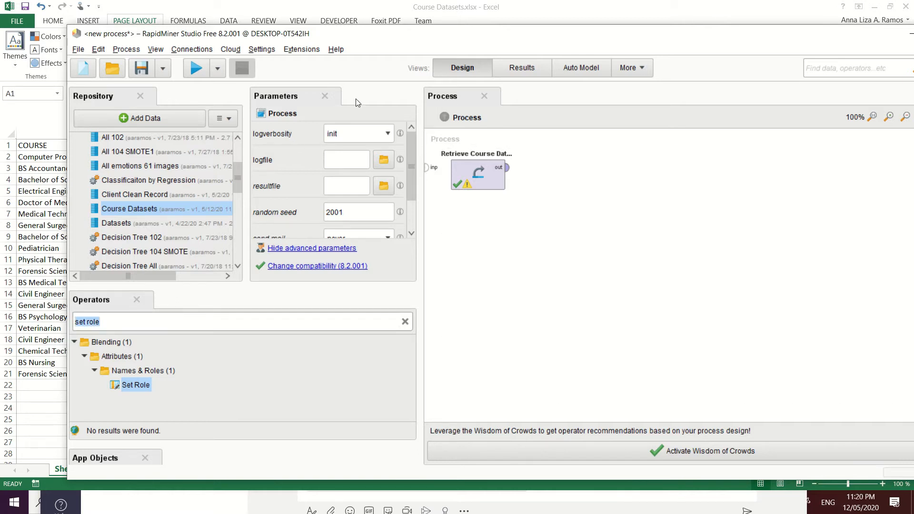
{"action": "left_click_drag", "start_coordinate": [455, 37], "coordinate": [420, 20]}
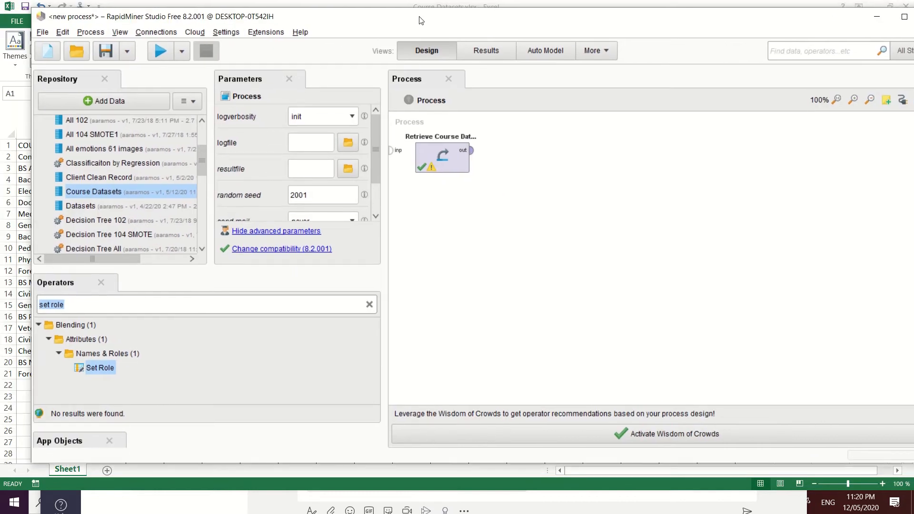
{"action": "type", "text": "sele"}
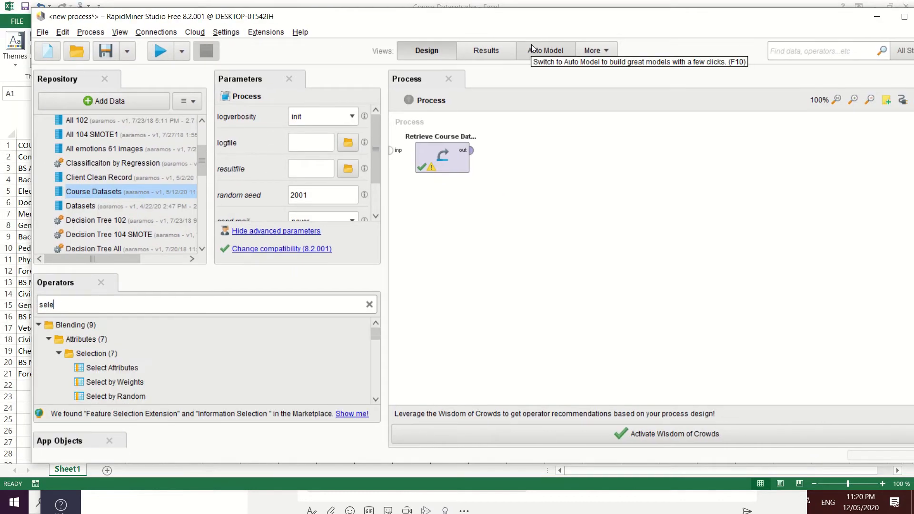
{"action": "type", "text": "ct attr"}
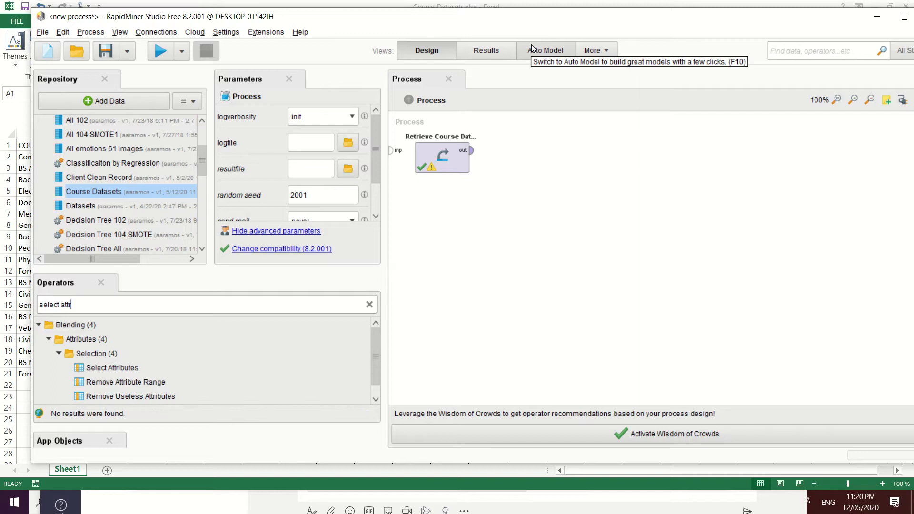
{"action": "type", "text": "ibutes"}
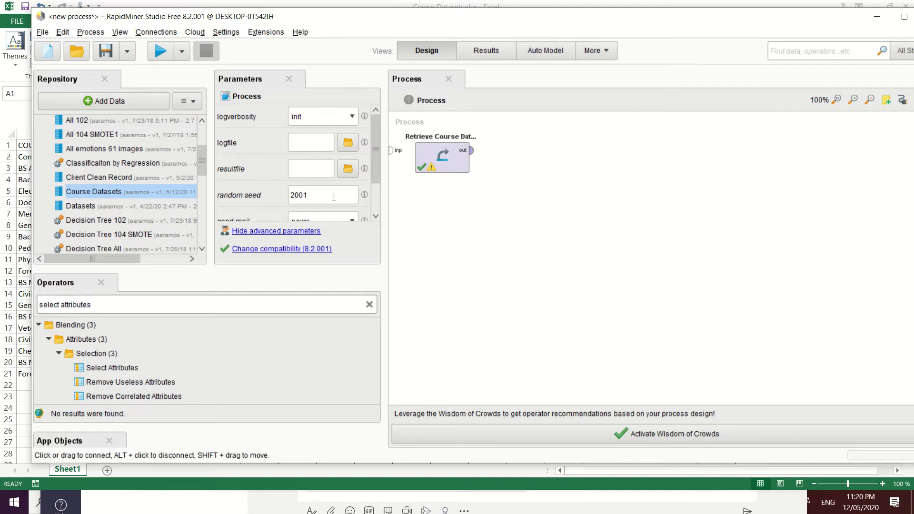
{"action": "left_click_drag", "start_coordinate": [115, 367], "coordinate": [543, 147]}
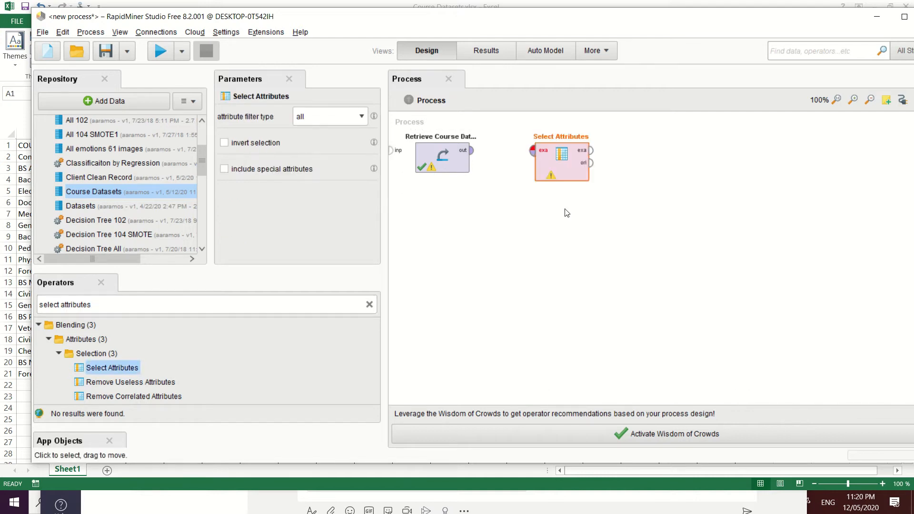
{"action": "left_click", "coordinate": [471, 150]}
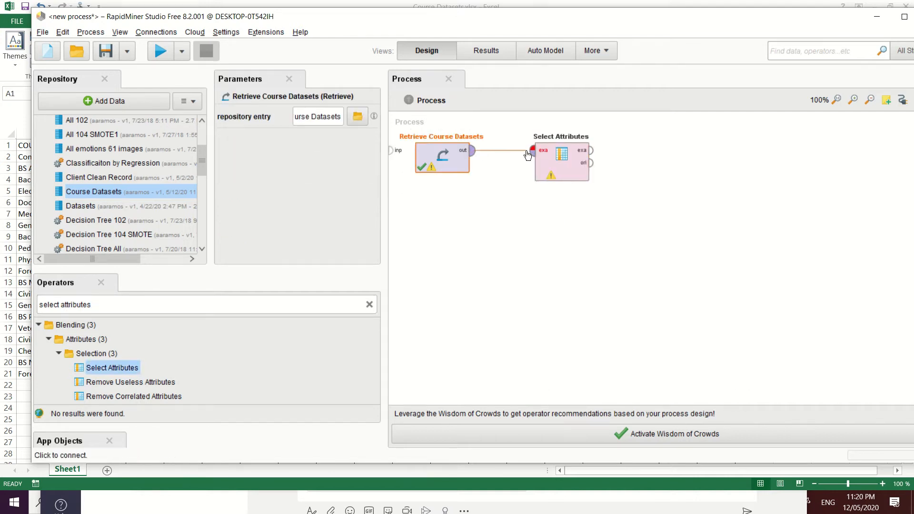
{"action": "left_click", "coordinate": [533, 154]}
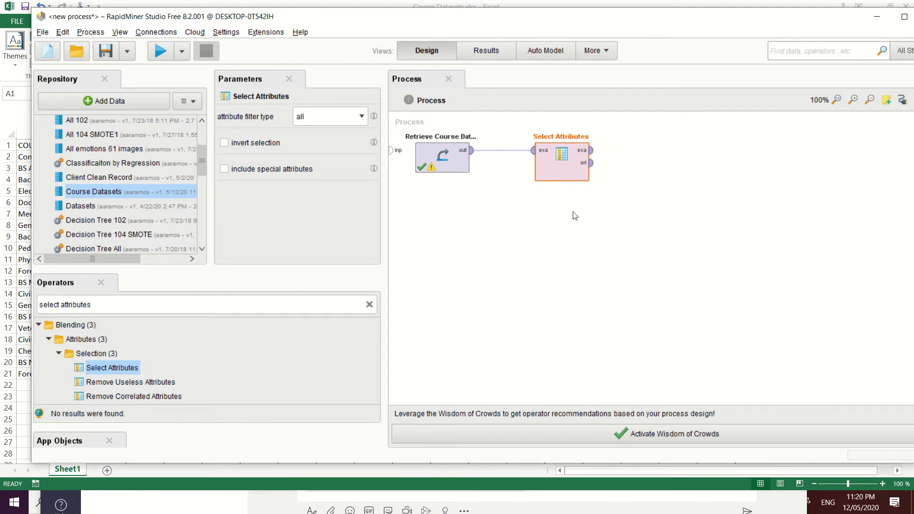
Set the attribute filter type to subset and select the attributes from 1 LIT1 through 2 RES2 plus COURSE
{"action": "left_click", "coordinate": [359, 119]}
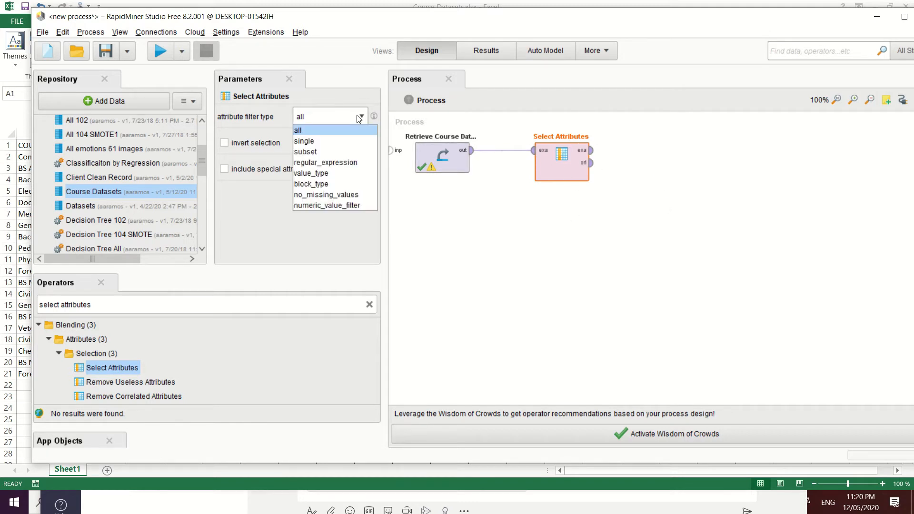
{"action": "left_click", "coordinate": [326, 152]}
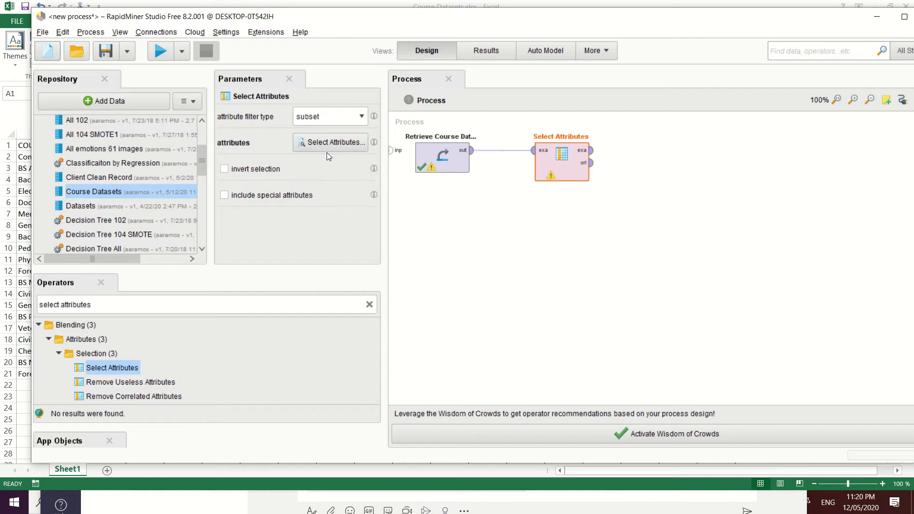
{"action": "left_click", "coordinate": [330, 144]}
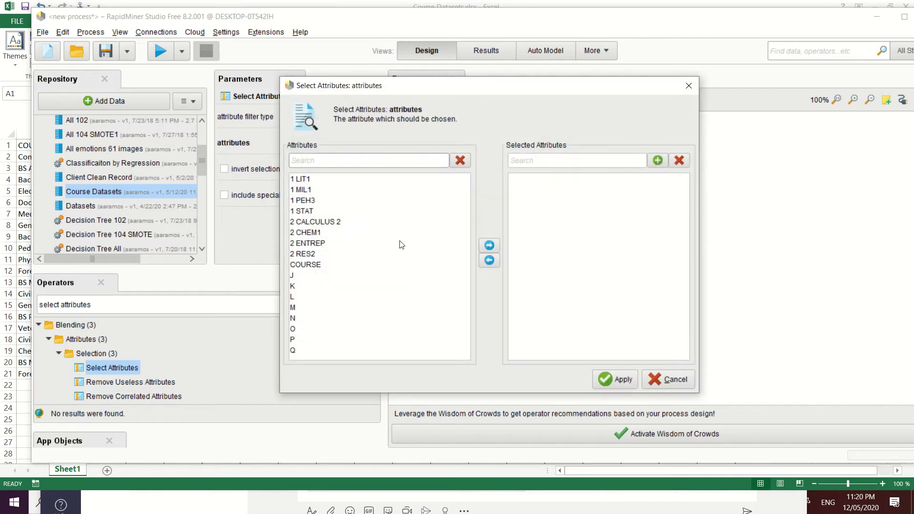
{"action": "left_click", "coordinate": [314, 182]}
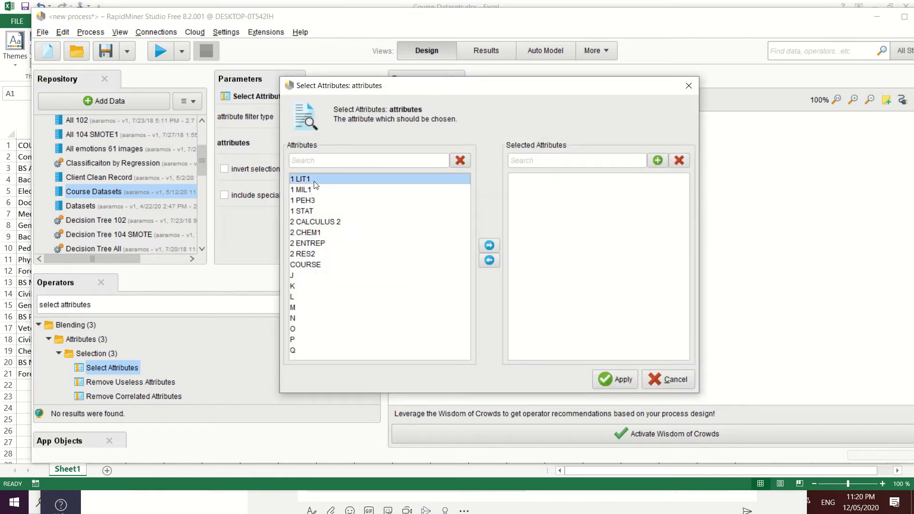
{"action": "key", "text": "shift+Down"}
{"action": "key", "text": "shift+Down"}
{"action": "key", "text": "shift+Down"}
{"action": "key", "text": "shift+Down"}
{"action": "key", "text": "shift+Down"}
{"action": "key", "text": "shift+Down"}
{"action": "key", "text": "shift+Down"}
{"action": "key", "text": "shift+Down"}
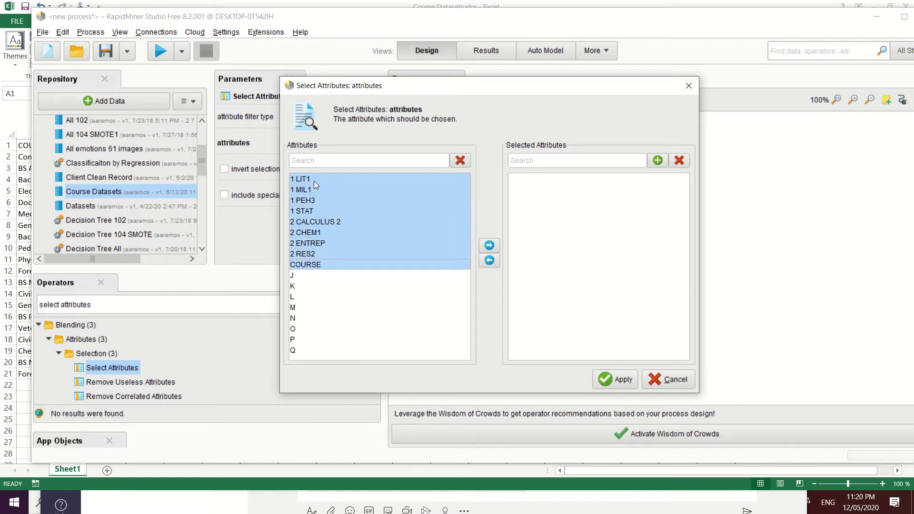
{"action": "left_click", "coordinate": [489, 246]}
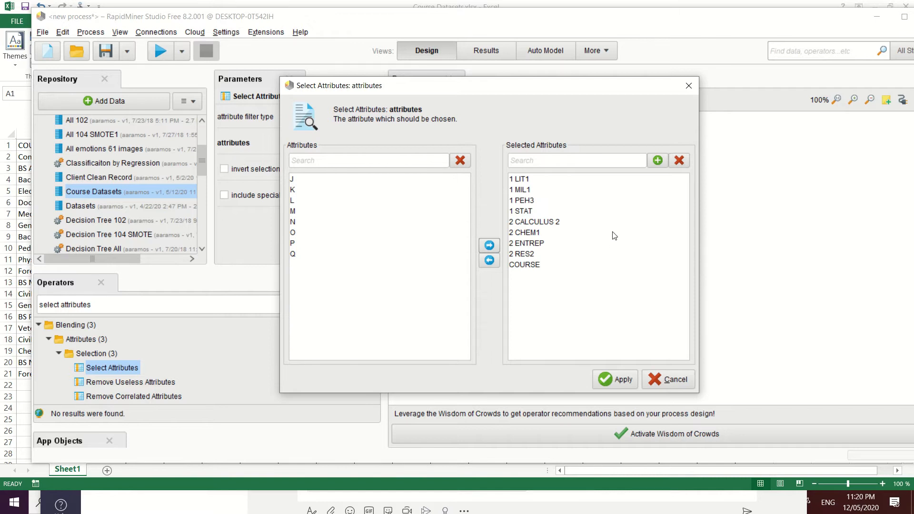
{"action": "left_click", "coordinate": [616, 381]}
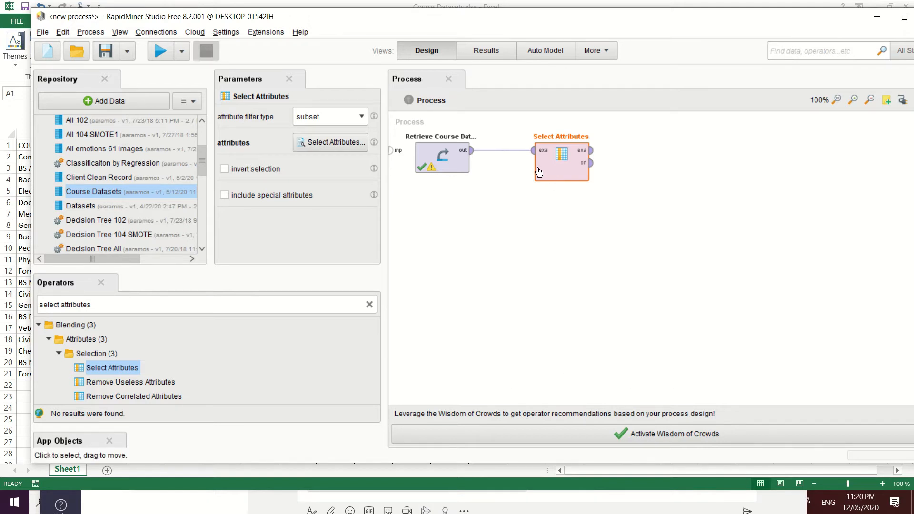
Add a Set Role operator after Select Attributes and connect the Select Attributes example output to its input
{"action": "left_click", "coordinate": [139, 308]}
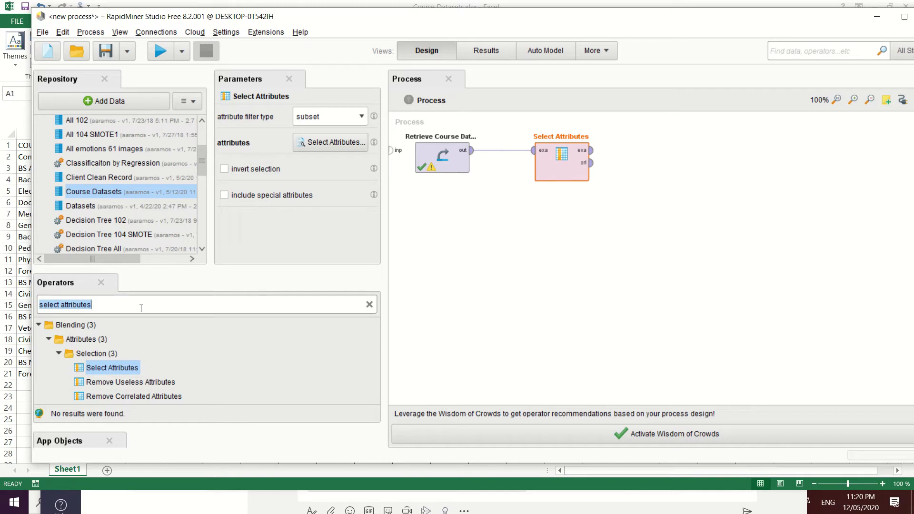
{"action": "type", "text": "set role"}
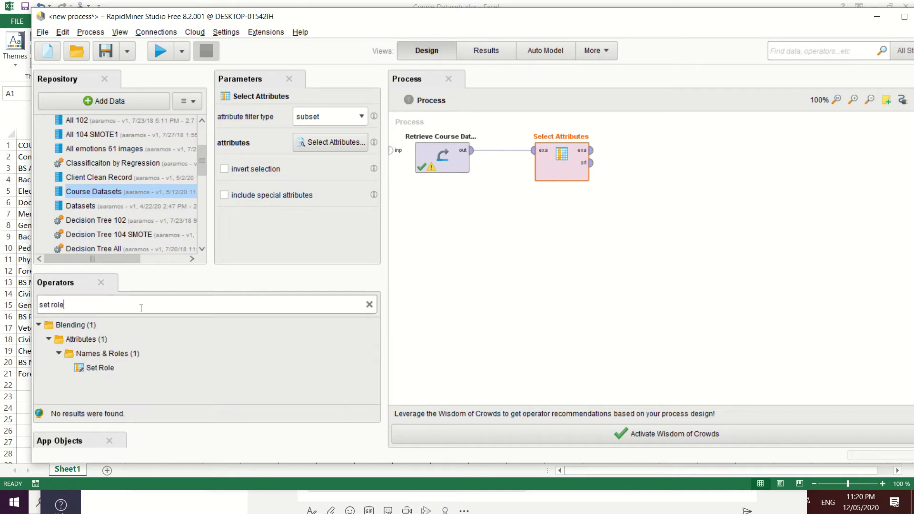
{"action": "left_click_drag", "start_coordinate": [100, 367], "coordinate": [588, 142]}
{"action": "left_click_drag", "start_coordinate": [649, 160], "coordinate": [648, 158]}
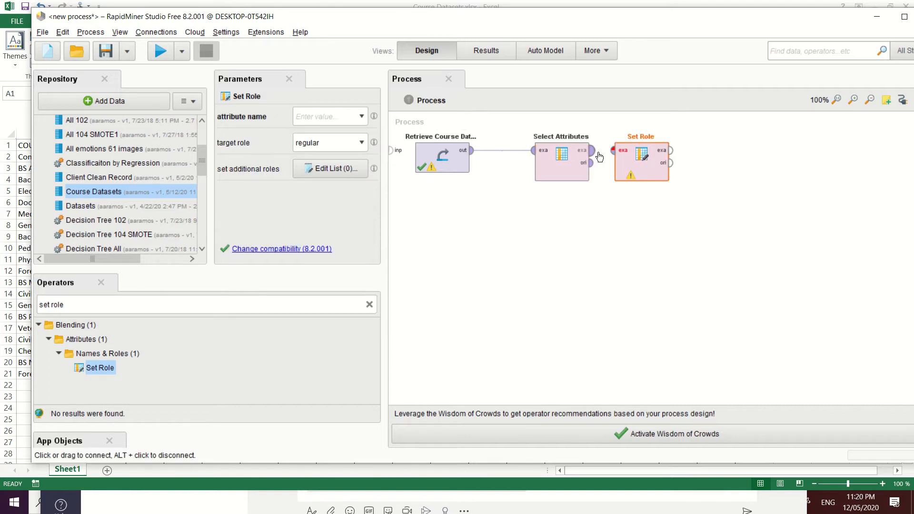
{"action": "left_click", "coordinate": [591, 151]}
{"action": "left_click", "coordinate": [613, 151]}
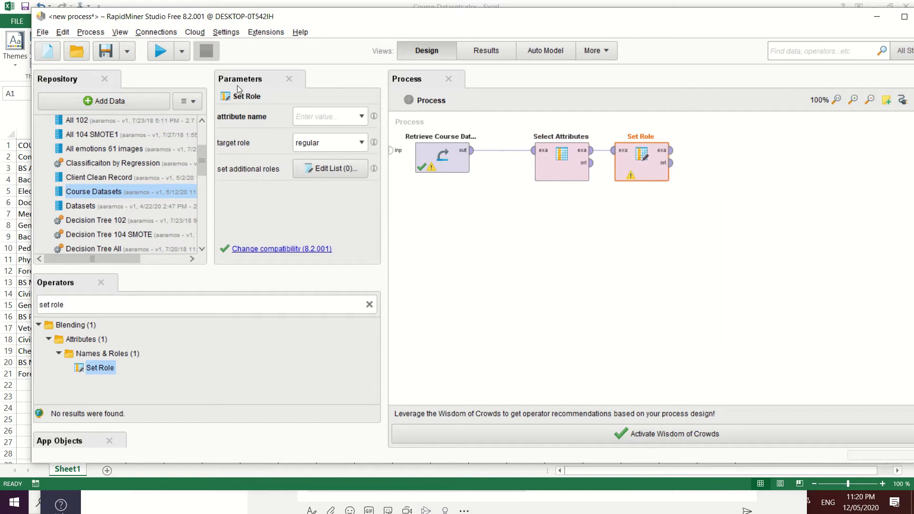
Configure Set Role to assign the COURSE attribute the target role label
{"action": "left_click", "coordinate": [361, 118]}
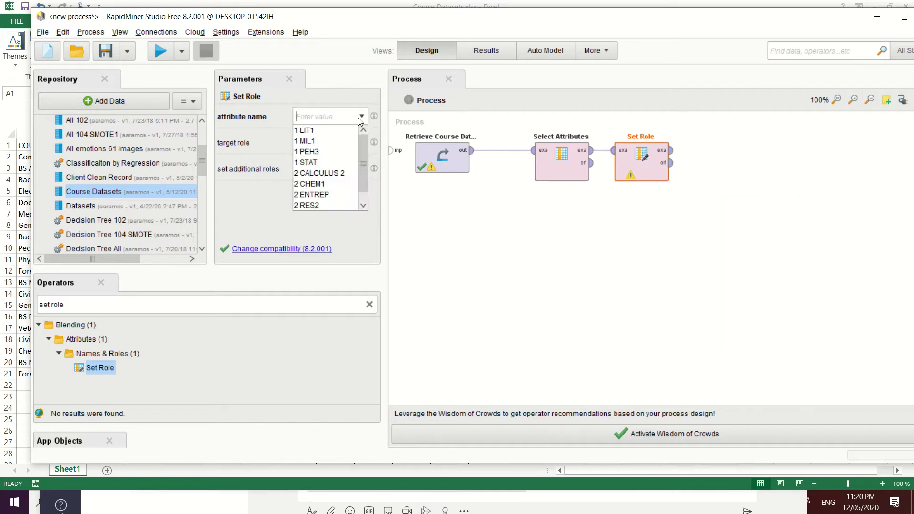
{"action": "scroll", "coordinate": [350, 157], "scroll_direction": "down", "scroll_amount": 1}
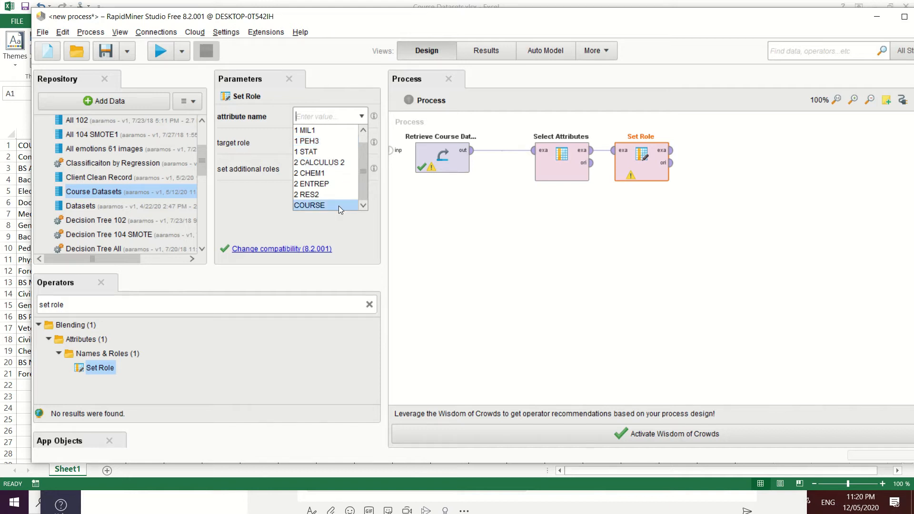
{"action": "left_click", "coordinate": [338, 206]}
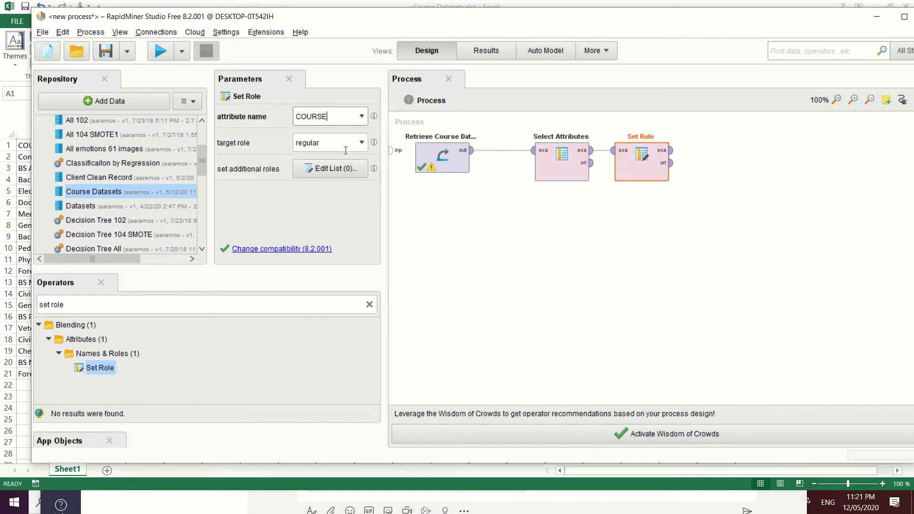
{"action": "left_click", "coordinate": [364, 141]}
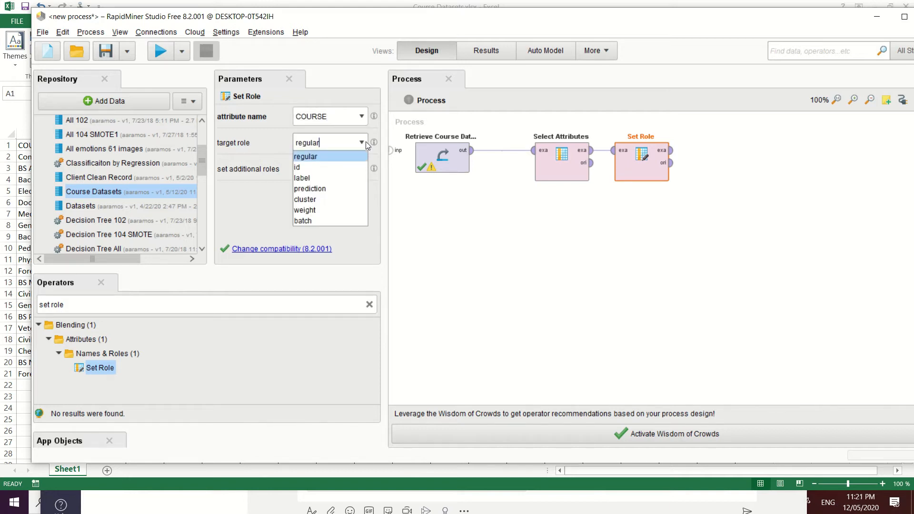
{"action": "left_click", "coordinate": [317, 179]}
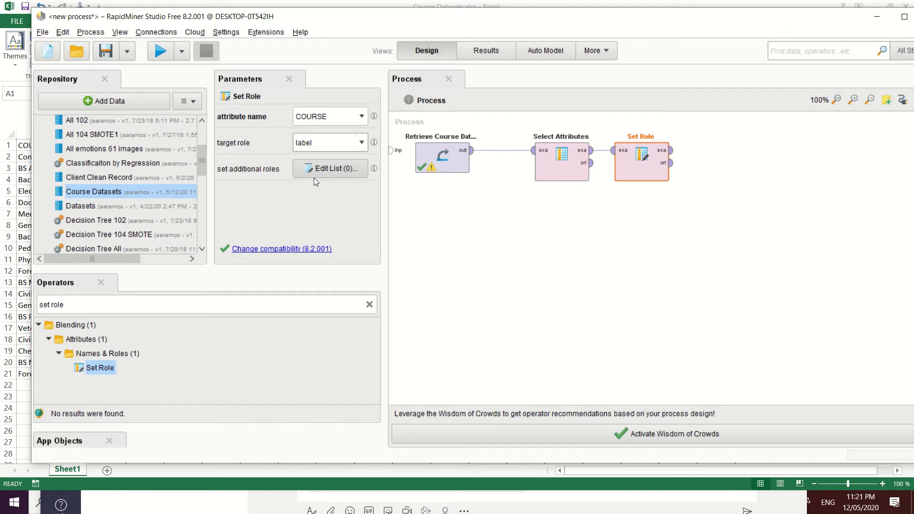
Search the operators for "features weig" and add Weight by Information Gain to the process
{"action": "triple_click", "coordinate": [98, 305]}
{"action": "type", "text": "feat"}
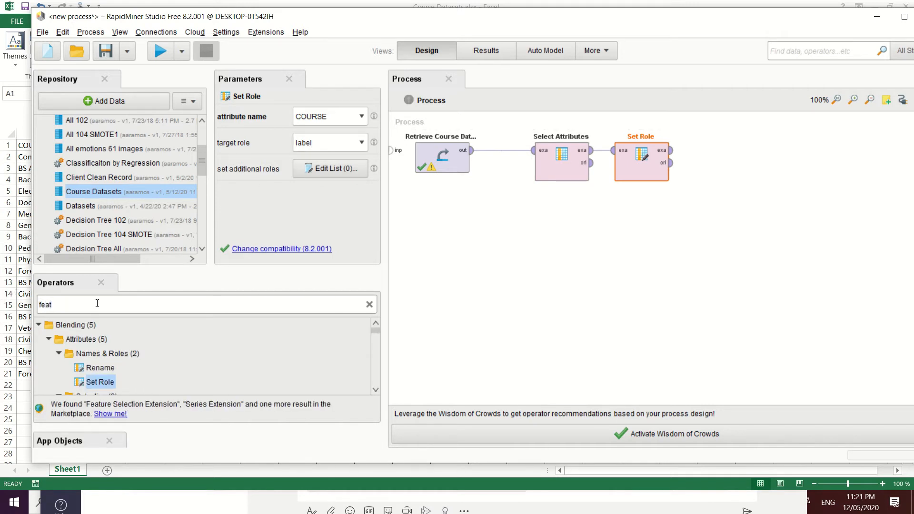
{"action": "type", "text": "ures weig"}
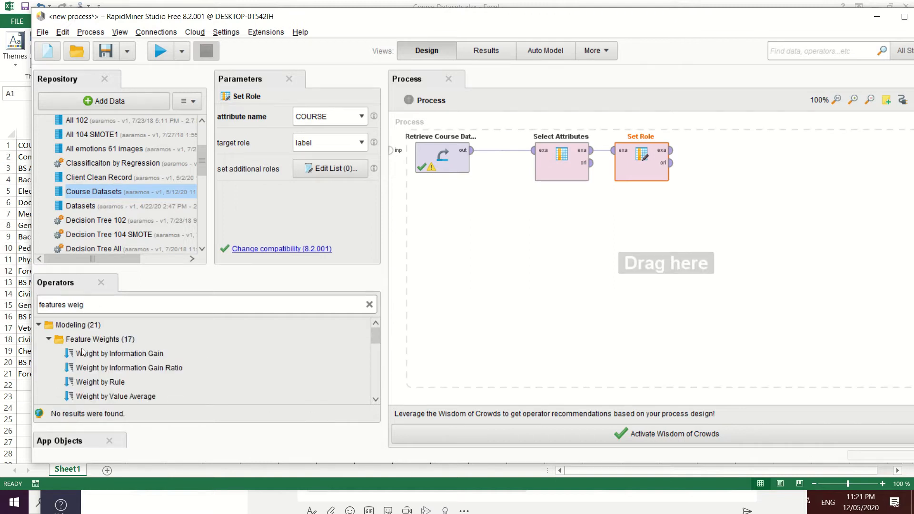
{"action": "scroll", "coordinate": [106, 373], "scroll_direction": "down", "scroll_amount": 1}
{"action": "scroll", "coordinate": [106, 373], "scroll_direction": "up", "scroll_amount": 1}
{"action": "scroll", "coordinate": [107, 376], "scroll_direction": "down", "scroll_amount": 2}
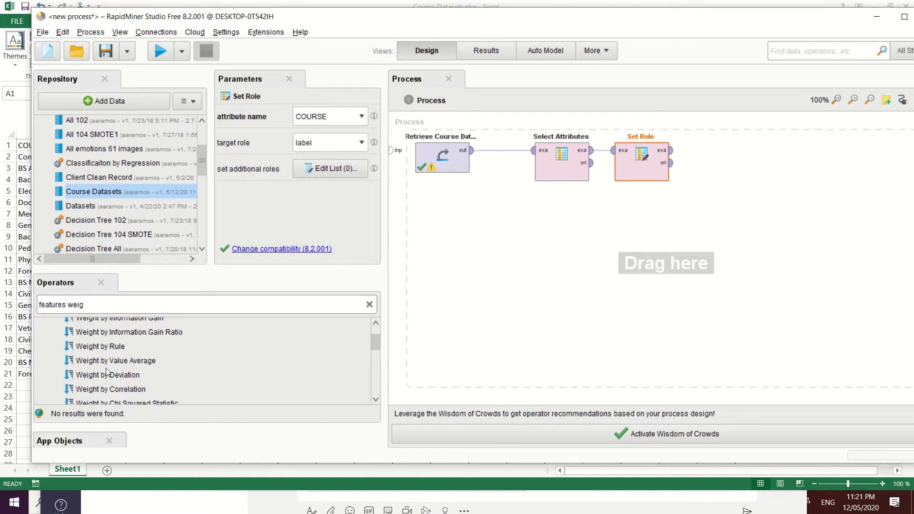
{"action": "scroll", "coordinate": [106, 379], "scroll_direction": "up", "scroll_amount": 2}
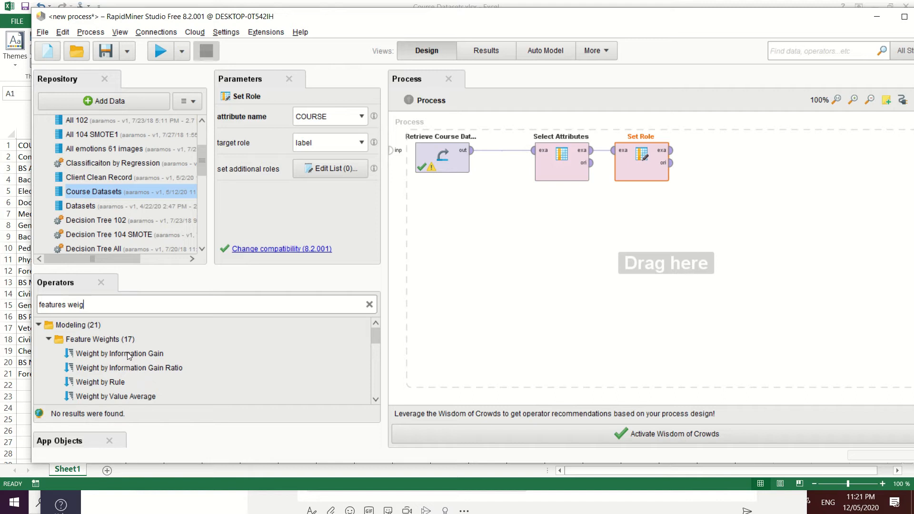
{"action": "left_click_drag", "start_coordinate": [128, 356], "coordinate": [720, 191]}
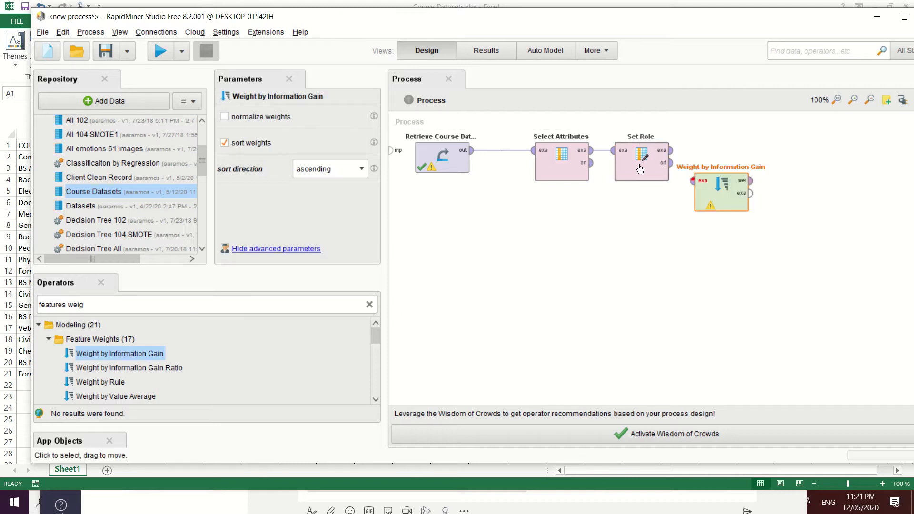
Arrange the operators in one row and connect Set Role's example output to the Weight by Information Gain input
{"action": "left_click_drag", "start_coordinate": [572, 175], "coordinate": [532, 175]}
{"action": "left_click_drag", "start_coordinate": [662, 175], "coordinate": [623, 176]}
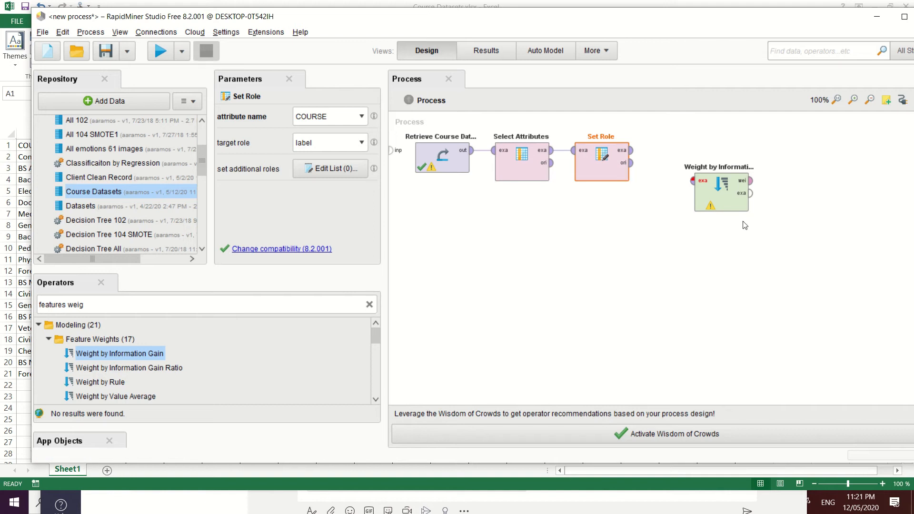
{"action": "left_click_drag", "start_coordinate": [713, 215], "coordinate": [705, 190]}
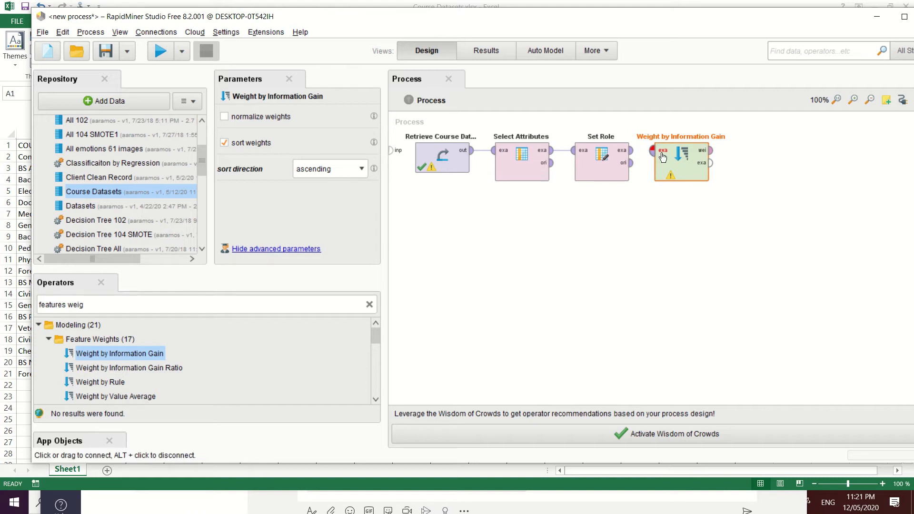
{"action": "mouse_move", "coordinate": [635, 155]}
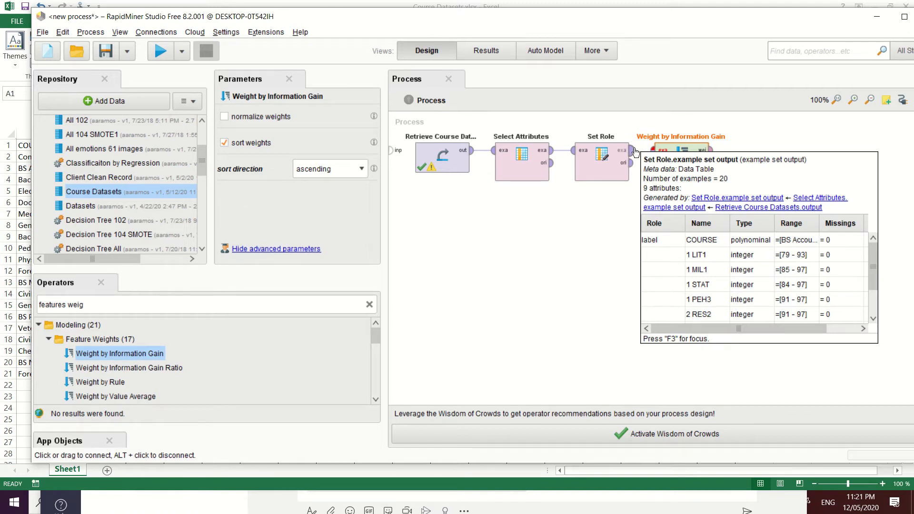
{"action": "left_click", "coordinate": [636, 152]}
{"action": "left_click", "coordinate": [657, 156]}
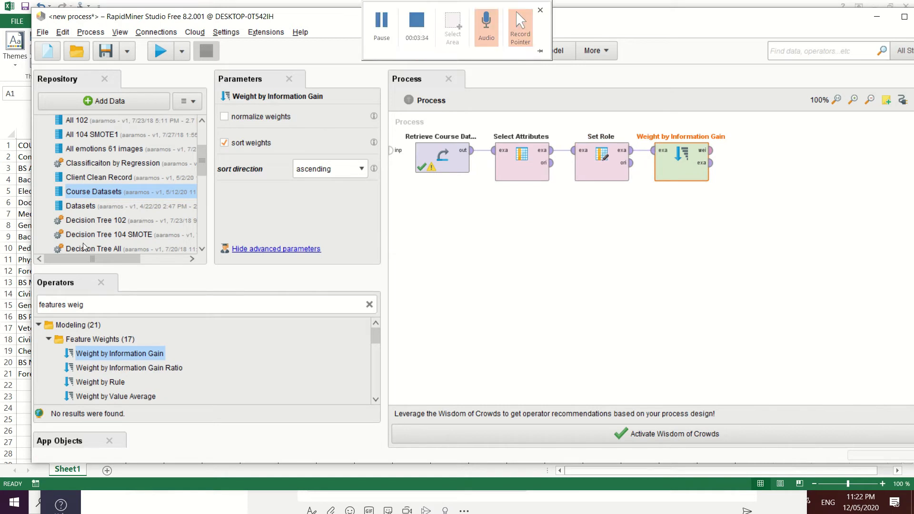
Add a Weight by Information Gain Ratio operator directly below Weight by Information Gain
{"action": "left_click", "coordinate": [152, 369]}
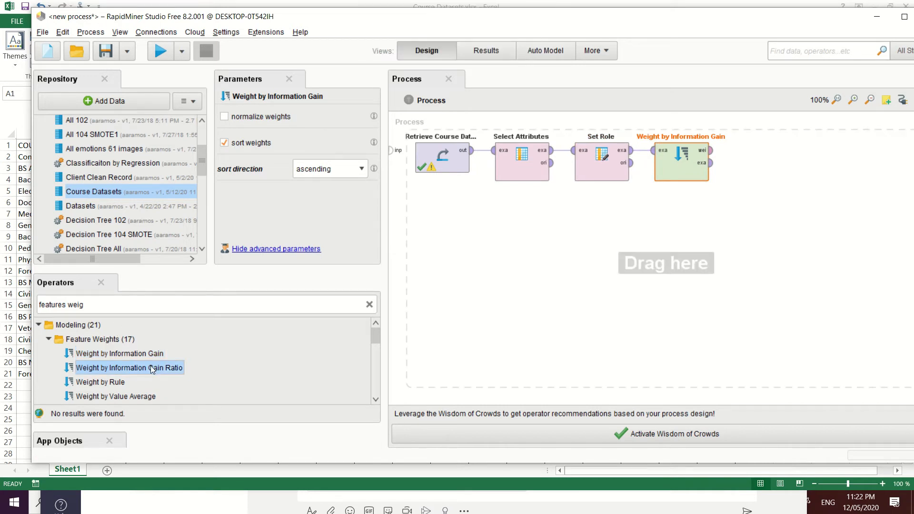
{"action": "left_click_drag", "start_coordinate": [152, 370], "coordinate": [641, 267]}
{"action": "mouse_move", "coordinate": [695, 232]}
{"action": "left_mouse_down"}
{"action": "mouse_move", "coordinate": [681, 252]}
{"action": "mouse_move", "coordinate": [684, 240]}
{"action": "left_mouse_up"}
Feed Weight by Information Gain's example output into Weight by Information Gain Ratio and connect both weights outputs to the first two result ports
{"action": "left_click_drag", "start_coordinate": [692, 28], "coordinate": [505, 40]}
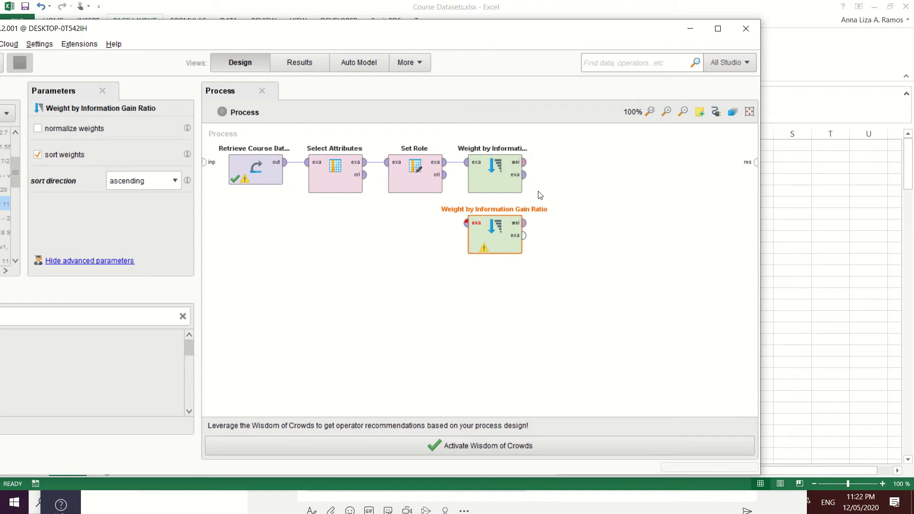
{"action": "left_click_drag", "start_coordinate": [525, 165], "coordinate": [756, 164]}
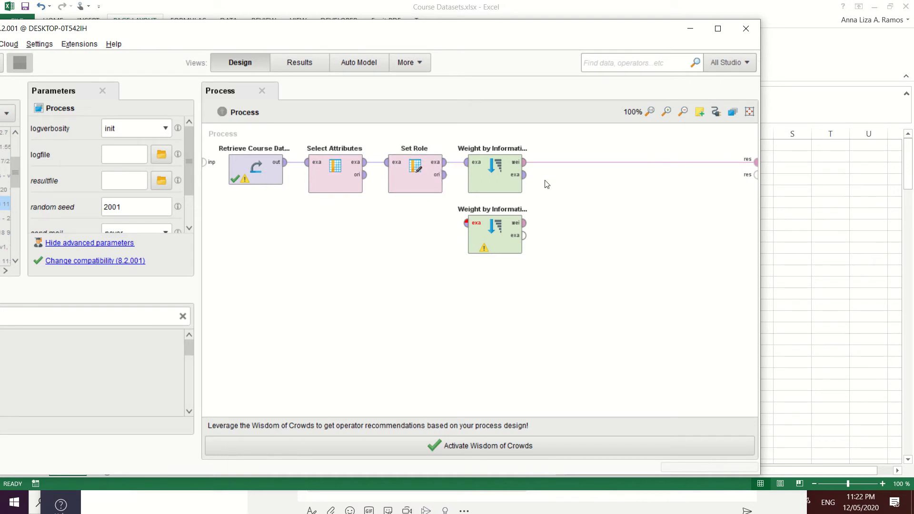
{"action": "mouse_move", "coordinate": [524, 179]}
{"action": "left_click_drag", "start_coordinate": [524, 179], "coordinate": [464, 228]}
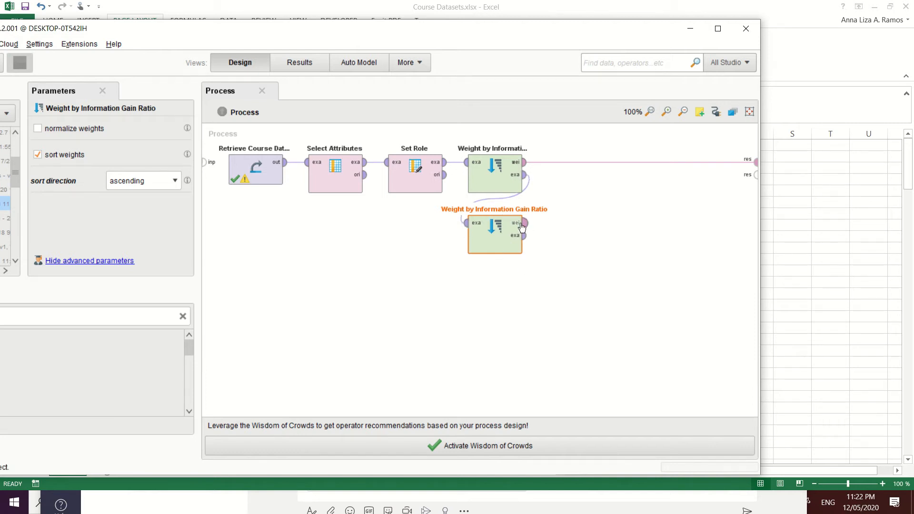
{"action": "mouse_move", "coordinate": [525, 227]}
{"action": "left_click_drag", "start_coordinate": [525, 227], "coordinate": [756, 175]}
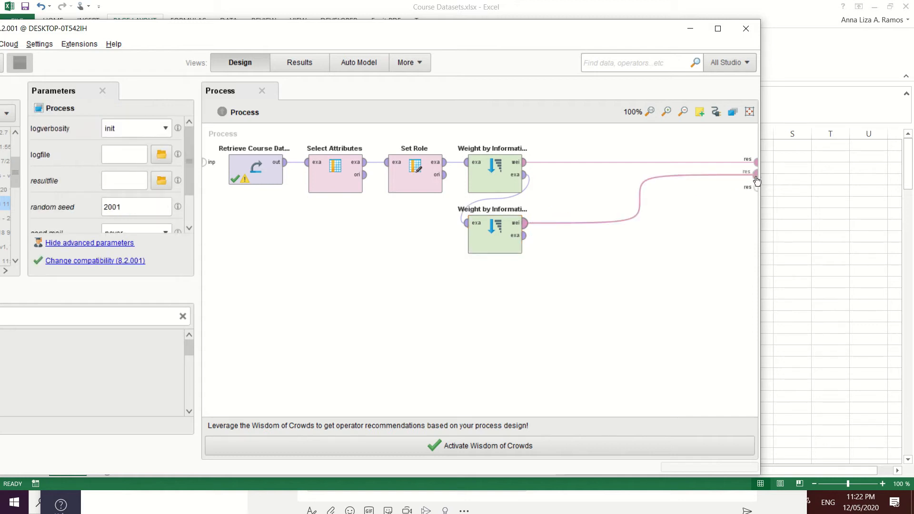
Maximize the window and add a Weight by Relief operator below Weight by Information Gain Ratio
{"action": "double_click", "coordinate": [337, 30]}
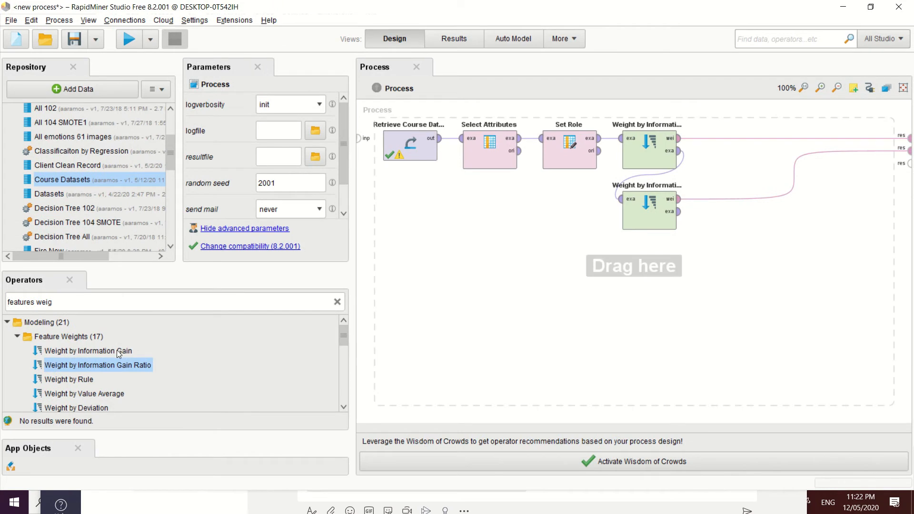
{"action": "scroll", "coordinate": [122, 344], "scroll_direction": "down", "scroll_amount": 3}
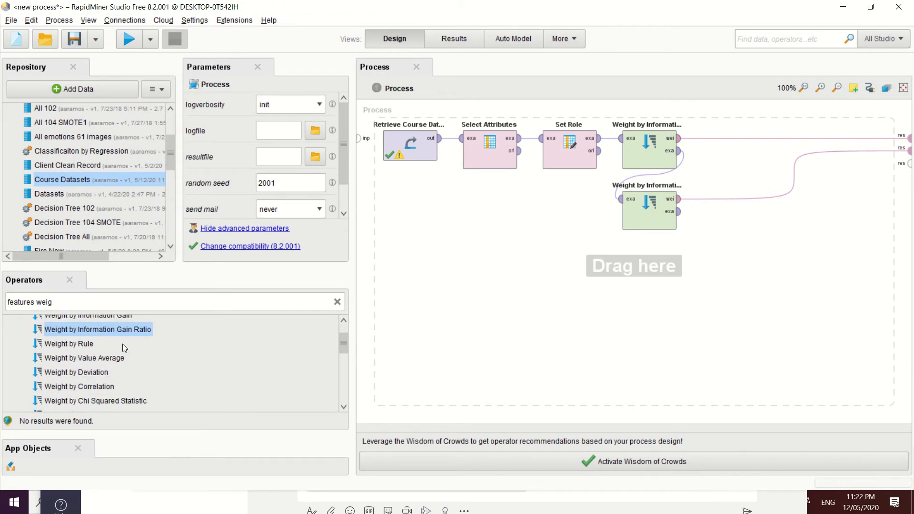
{"action": "scroll", "coordinate": [122, 344], "scroll_direction": "down", "scroll_amount": 3}
{"action": "scroll", "coordinate": [148, 379], "scroll_direction": "down", "scroll_amount": 1}
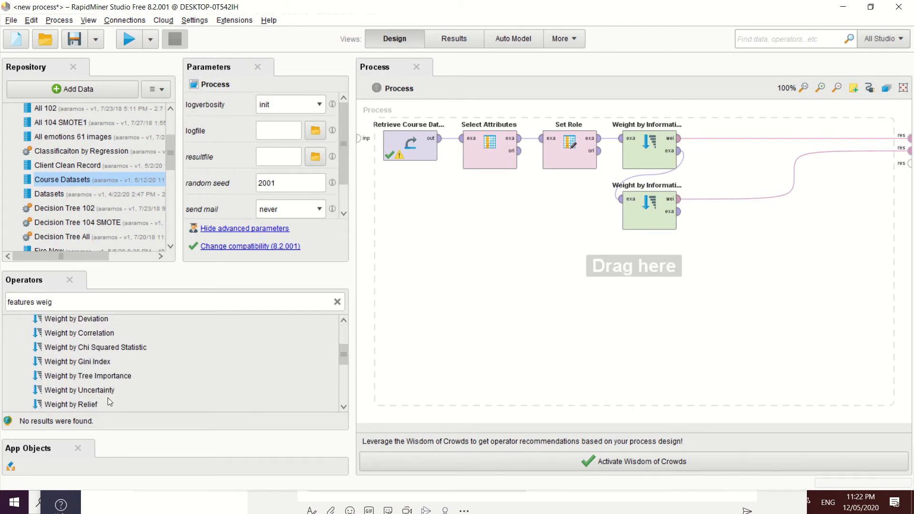
{"action": "left_click", "coordinate": [86, 404]}
{"action": "left_click_drag", "start_coordinate": [86, 404], "coordinate": [655, 267]}
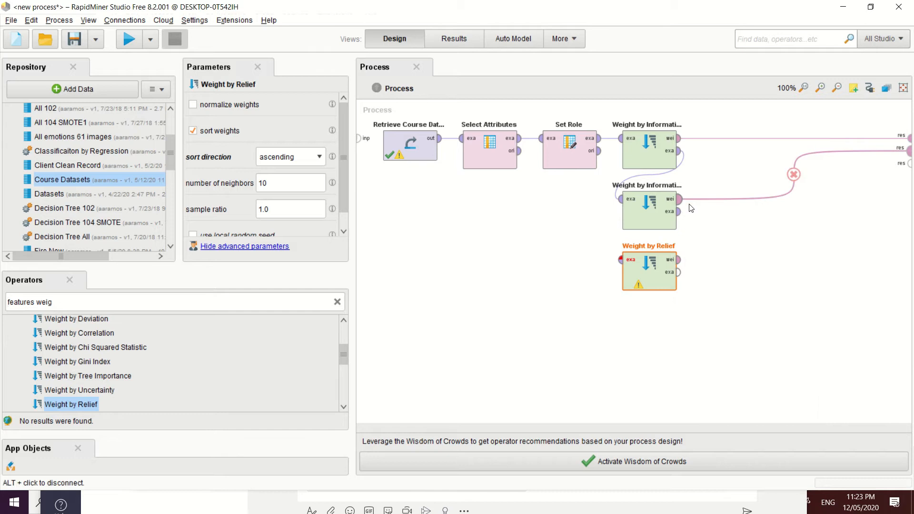
Connect Weight by Information Gain Ratio's example output to Weight by Relief, and Weight by Relief's weights output to the third result port
{"action": "left_click", "coordinate": [678, 211]}
{"action": "left_click", "coordinate": [619, 260]}
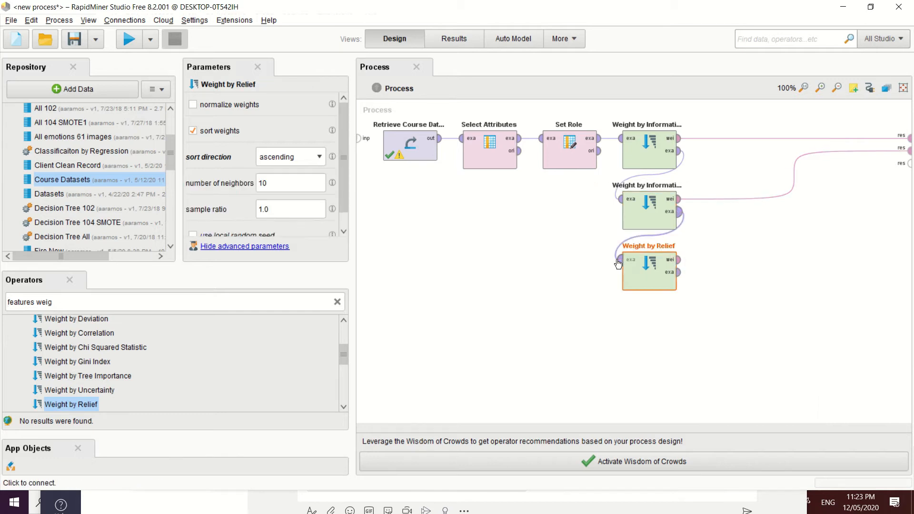
{"action": "left_click", "coordinate": [679, 260]}
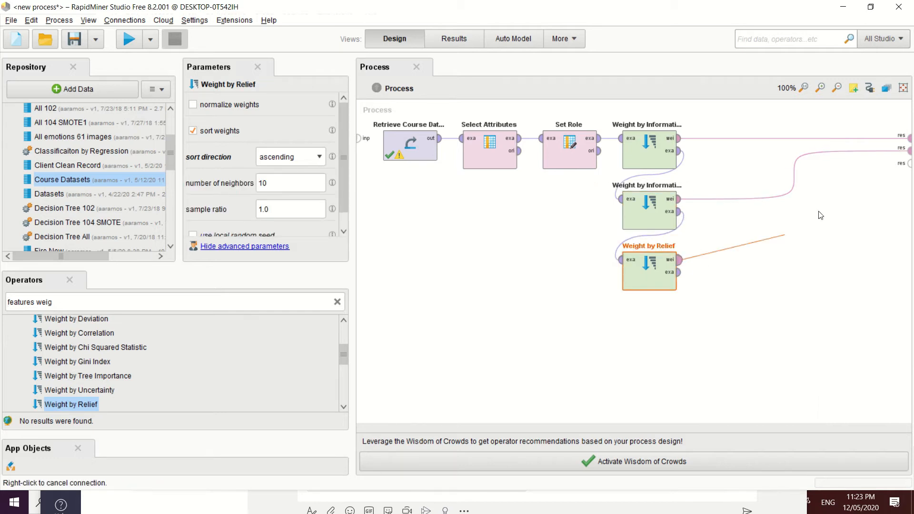
{"action": "left_click", "coordinate": [909, 163]}
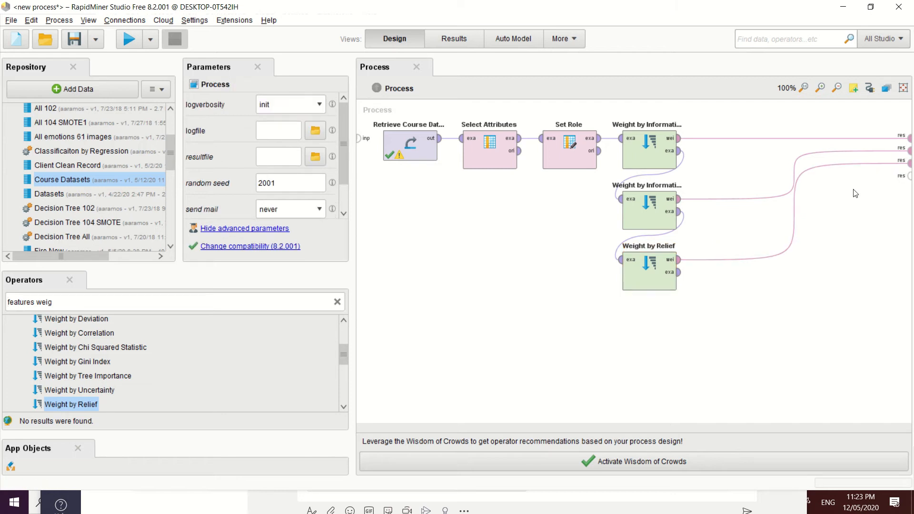
Add a Weight by Correlation operator directly below Weight by Relief
{"action": "left_click", "coordinate": [105, 304]}
{"action": "scroll", "coordinate": [156, 379], "scroll_direction": "down", "scroll_amount": 3}
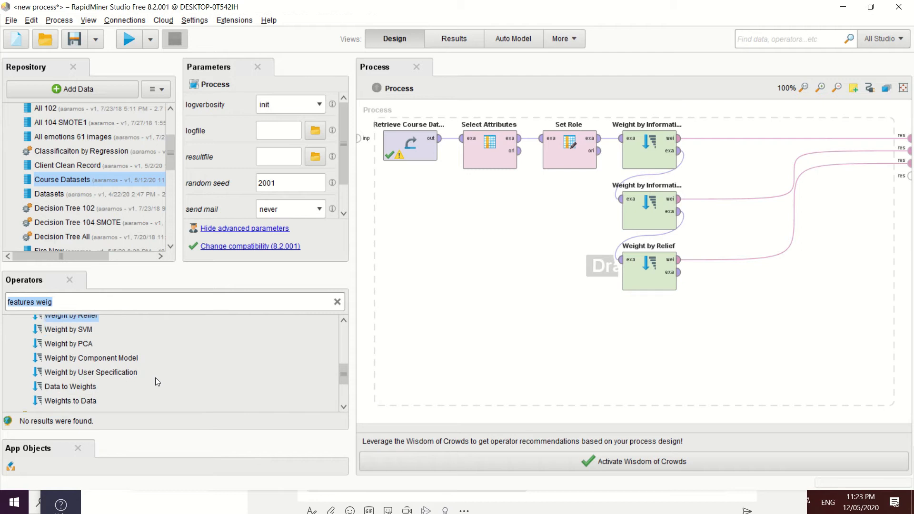
{"action": "scroll", "coordinate": [155, 378], "scroll_direction": "up", "scroll_amount": 2}
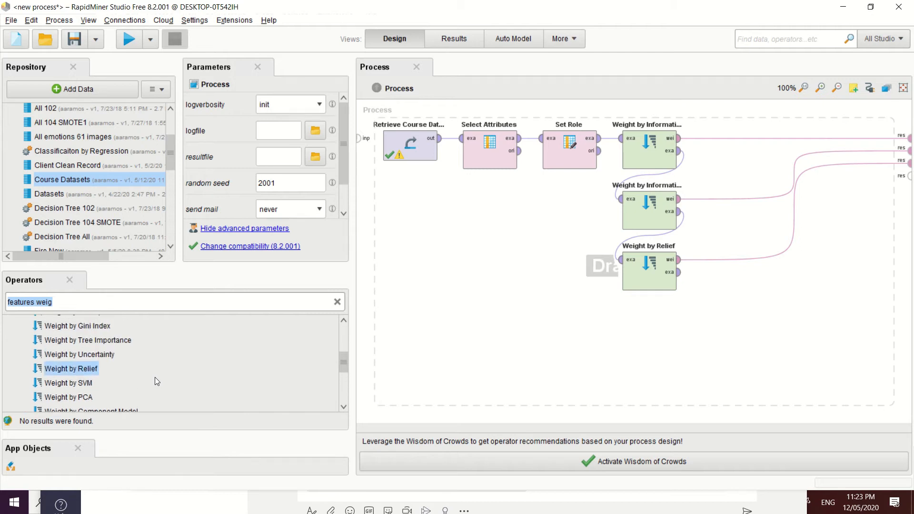
{"action": "scroll", "coordinate": [156, 379], "scroll_direction": "up", "scroll_amount": 2}
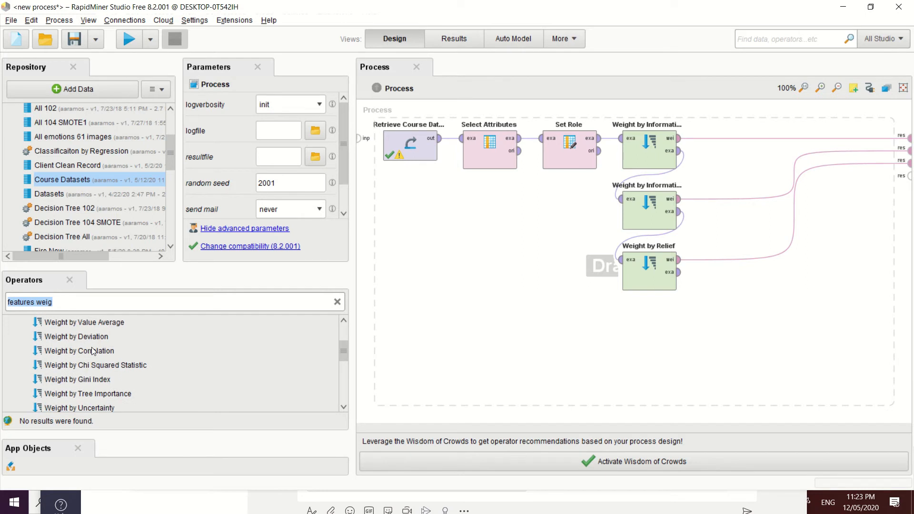
{"action": "left_click", "coordinate": [90, 355]}
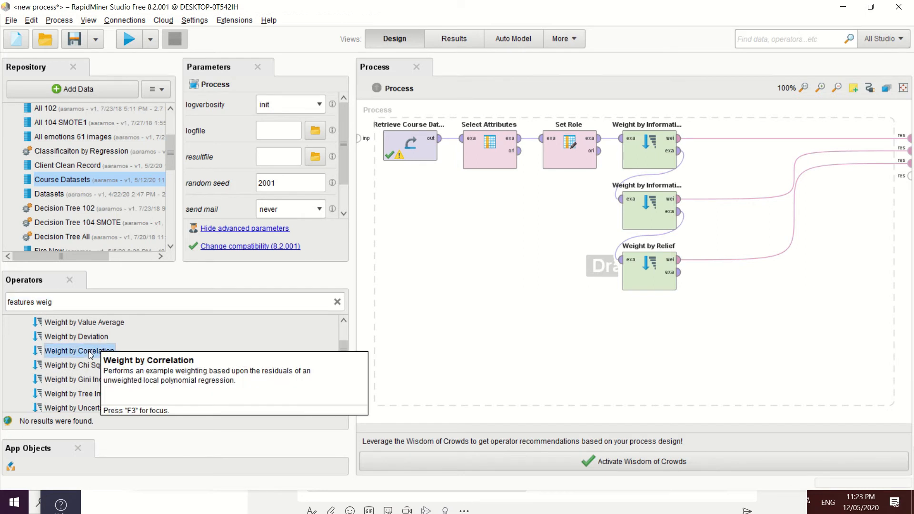
{"action": "left_click_drag", "start_coordinate": [90, 354], "coordinate": [425, 343]}
{"action": "left_click_drag", "start_coordinate": [650, 340], "coordinate": [651, 336]}
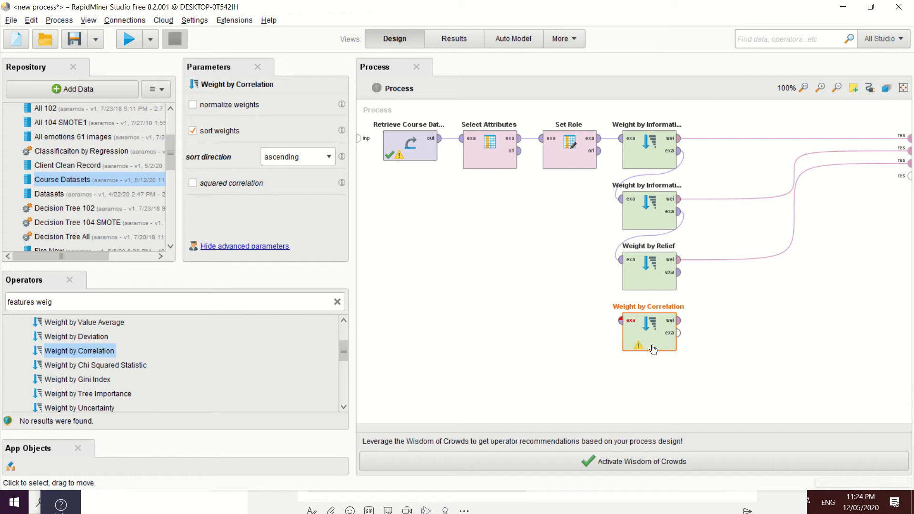
Connect Weight by Relief's example output to Weight by Correlation, and Weight by Correlation's weights output to the fourth result port
{"action": "left_click", "coordinate": [664, 283]}
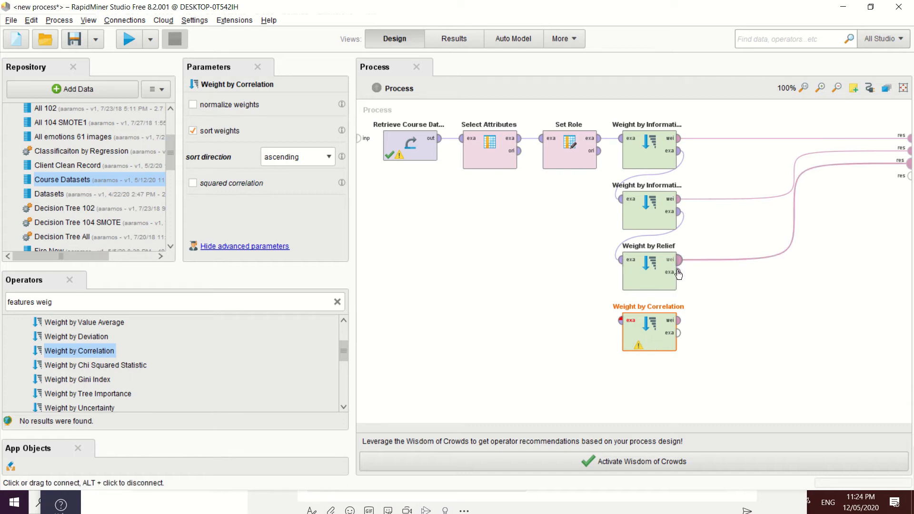
{"action": "left_click", "coordinate": [678, 273]}
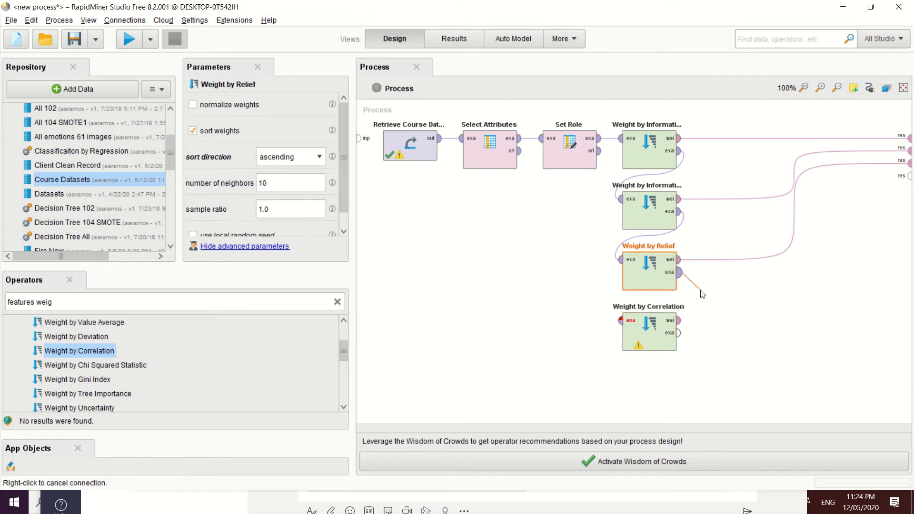
{"action": "left_click", "coordinate": [621, 320]}
{"action": "left_click", "coordinate": [678, 321]}
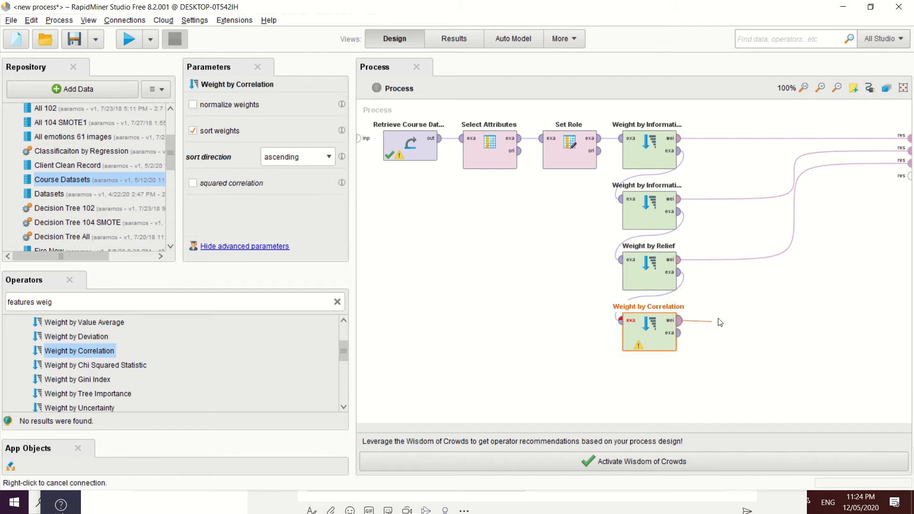
{"action": "left_click", "coordinate": [910, 177]}
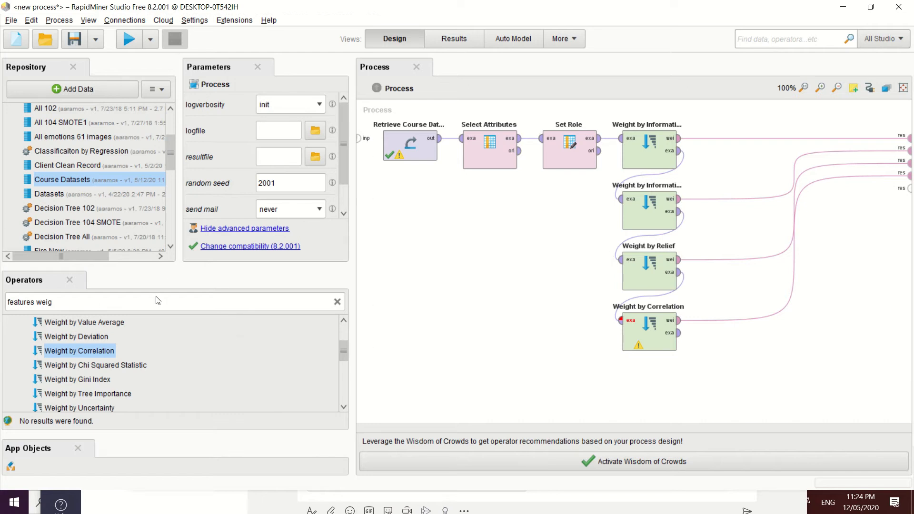
Search the operators for "optimizer" and place an Optimize Selection (Brute Force) operator diagonally below Weight by Correlation, clear of its connections
{"action": "left_click", "coordinate": [89, 305]}
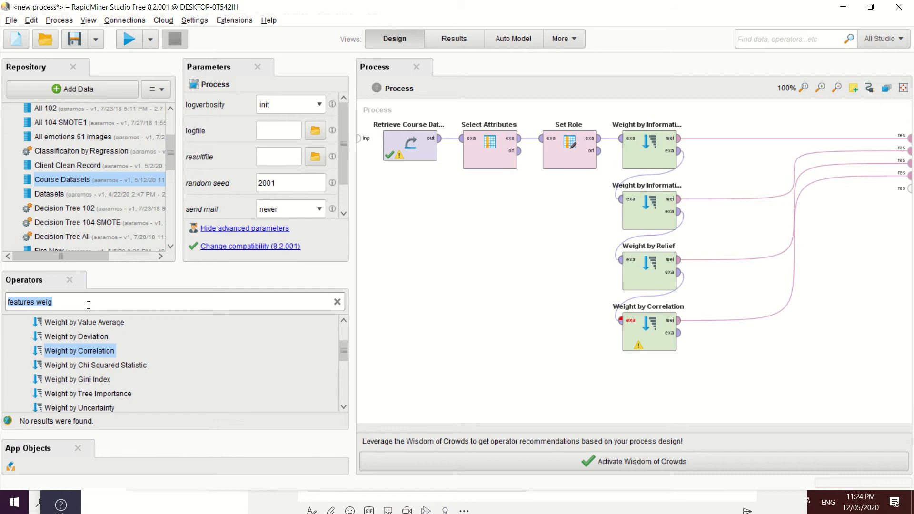
{"action": "type", "text": "optimi"}
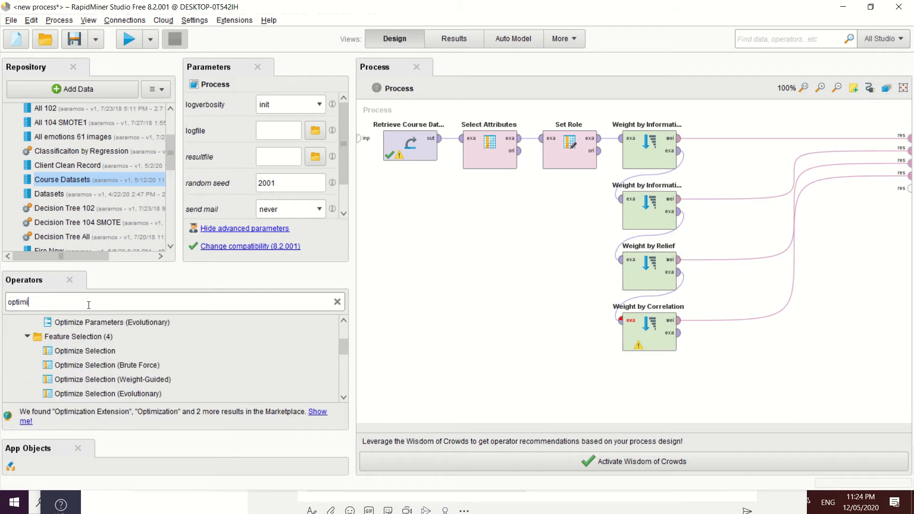
{"action": "type", "text": "zer"}
{"action": "left_click_drag", "start_coordinate": [143, 394], "coordinate": [146, 399]}
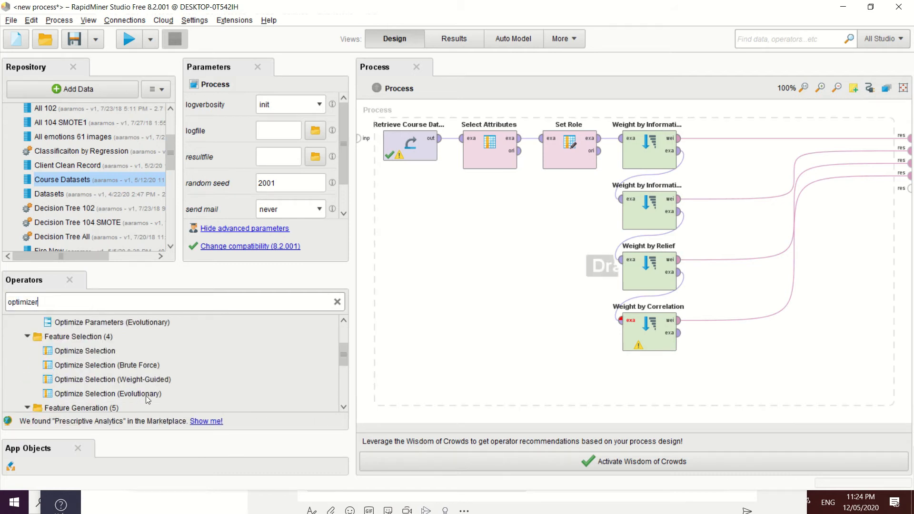
{"action": "scroll", "coordinate": [158, 367], "scroll_direction": "down", "scroll_amount": 1}
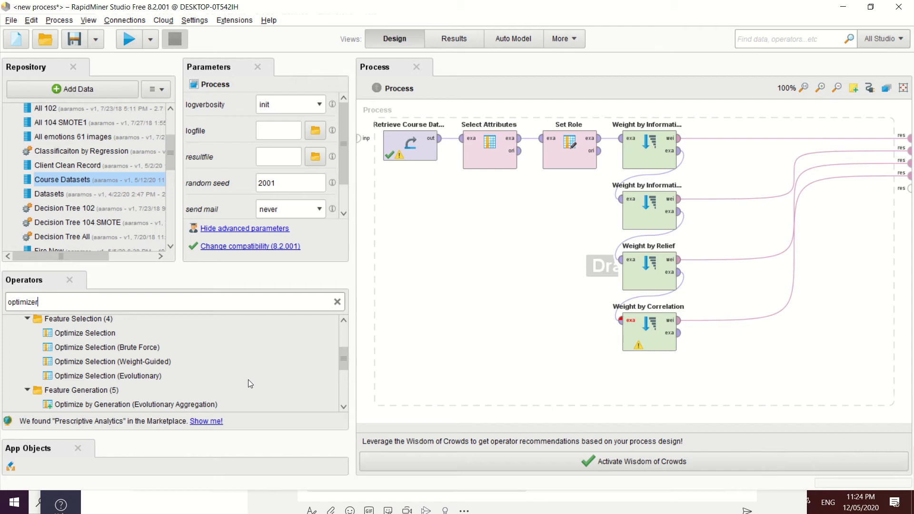
{"action": "left_click_drag", "start_coordinate": [111, 350], "coordinate": [795, 355]}
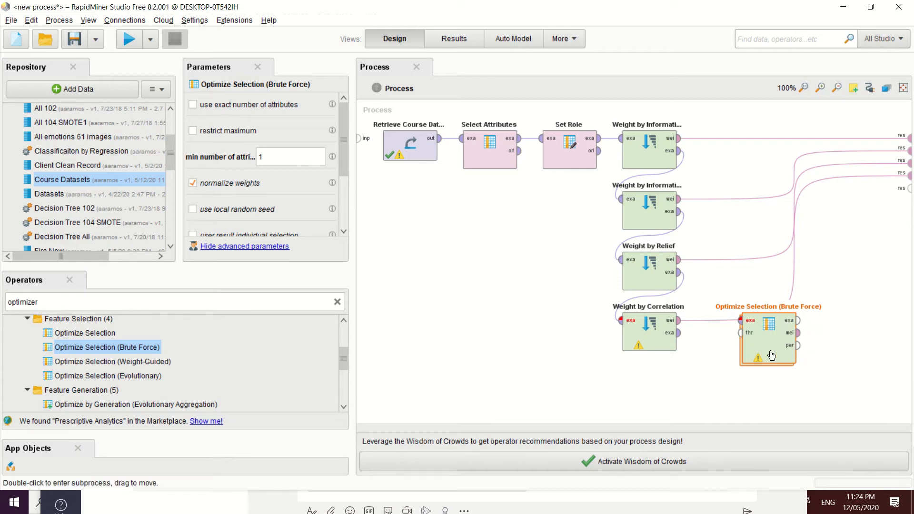
{"action": "left_click_drag", "start_coordinate": [793, 357], "coordinate": [795, 358]}
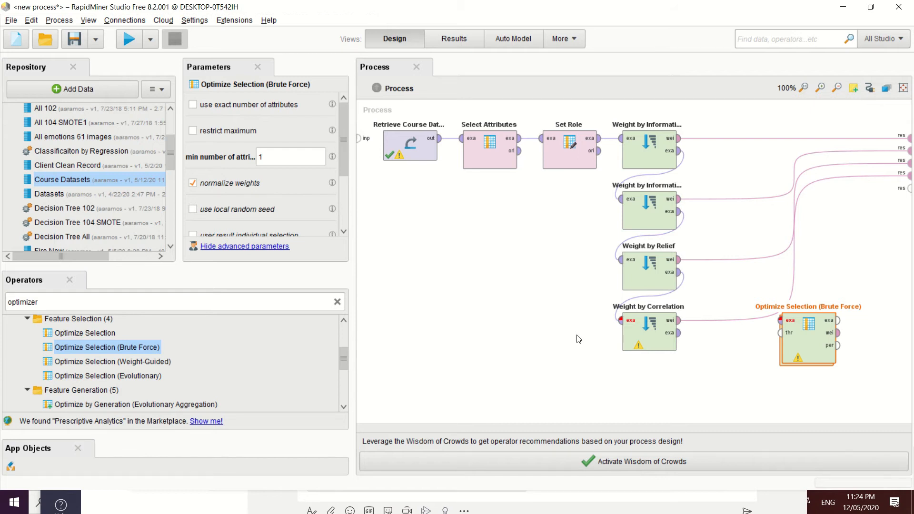
{"action": "left_click_drag", "start_coordinate": [811, 359], "coordinate": [771, 389]}
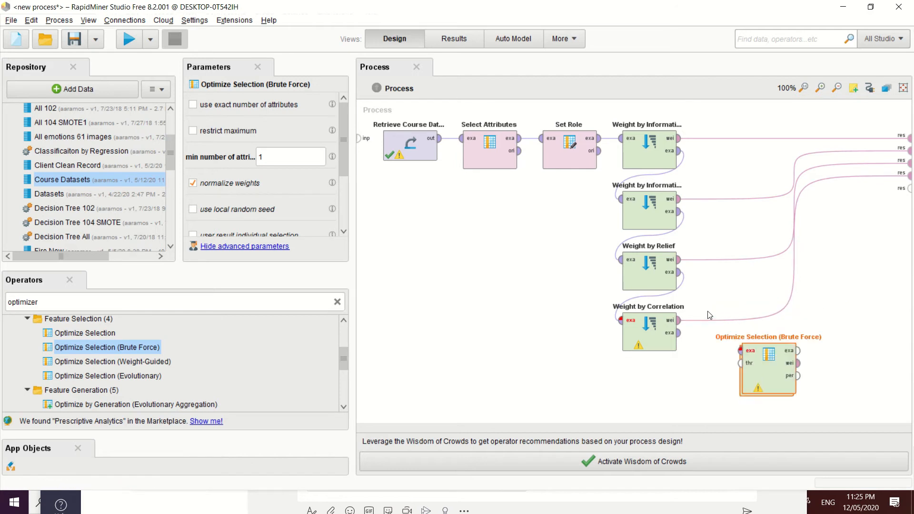
Connect Weight by Correlation's example output to Optimize Selection (Brute Force), and that operator's example output to the fifth result port
{"action": "left_click", "coordinate": [678, 333]}
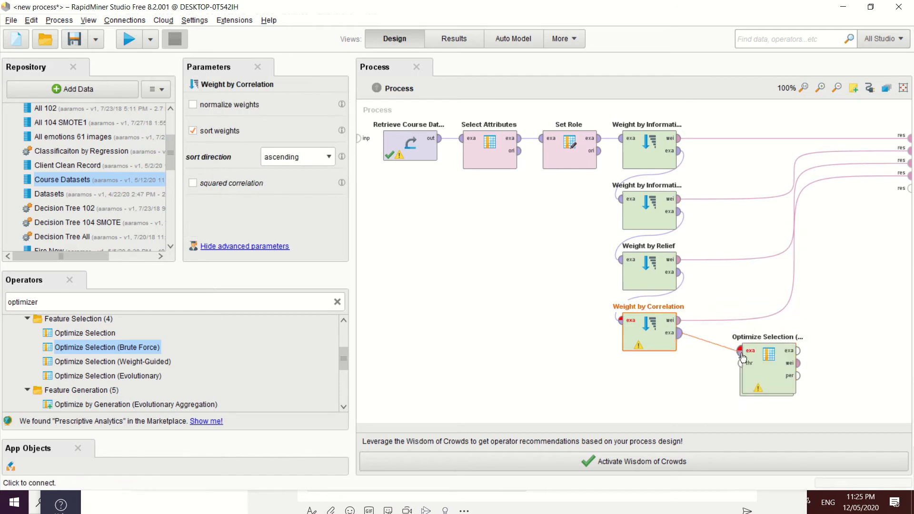
{"action": "left_click", "coordinate": [741, 352]}
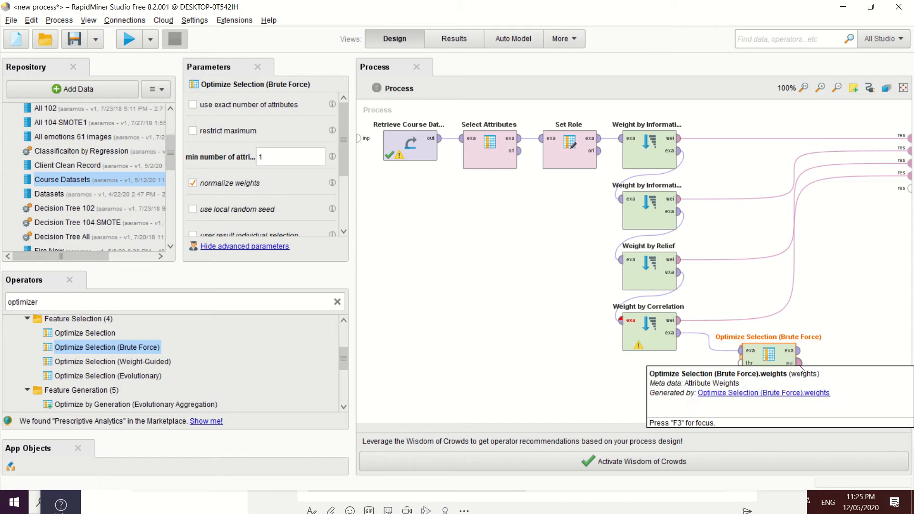
{"action": "left_click", "coordinate": [798, 351]}
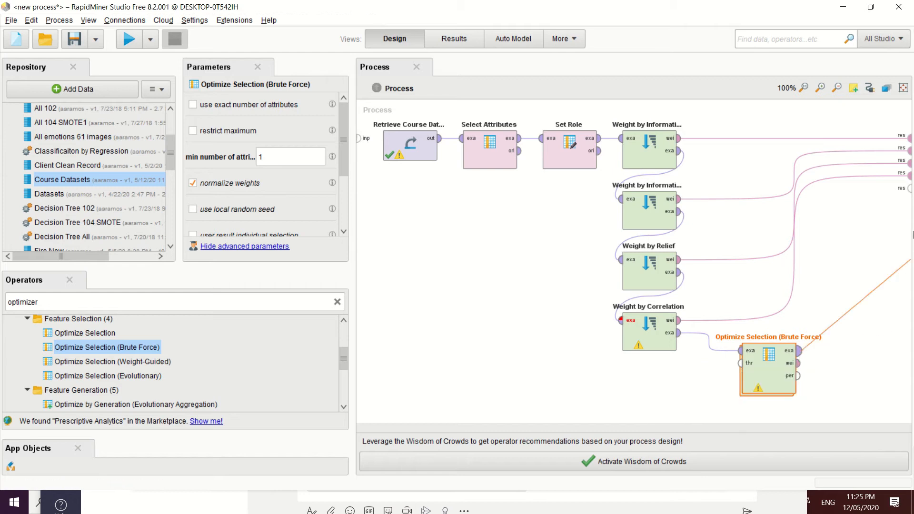
{"action": "left_click", "coordinate": [910, 190]}
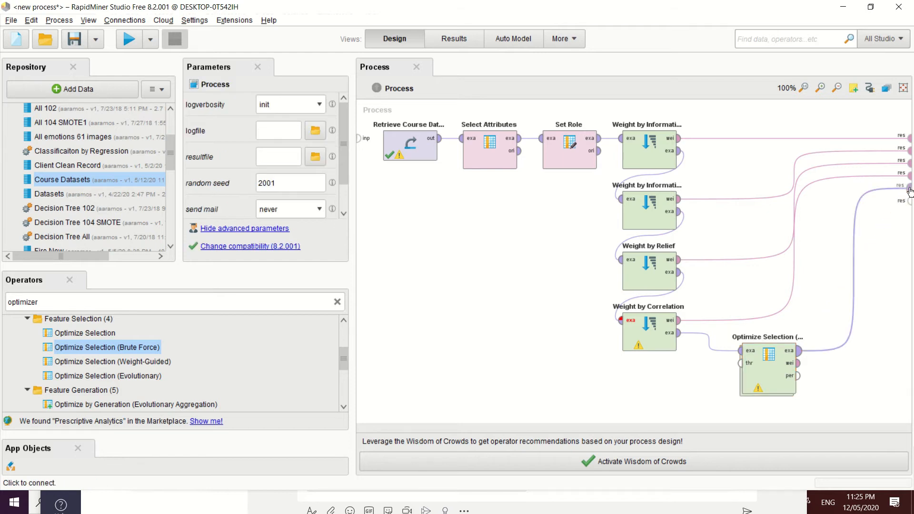
Open the subprocess of the Optimize Selection (Brute Force) operator
{"action": "left_click", "coordinate": [759, 378]}
{"action": "double_click", "coordinate": [758, 378]}
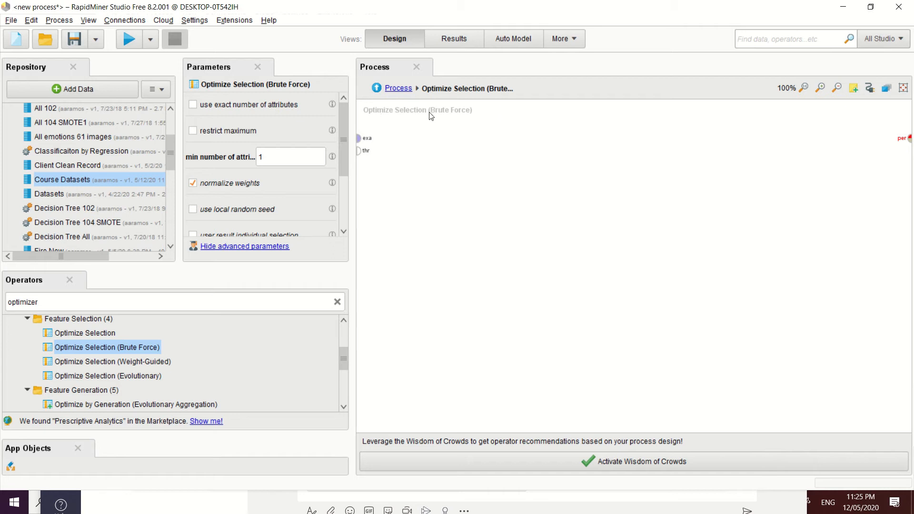
{"action": "double_click", "coordinate": [52, 304]}
{"action": "type", "text": "naive"}
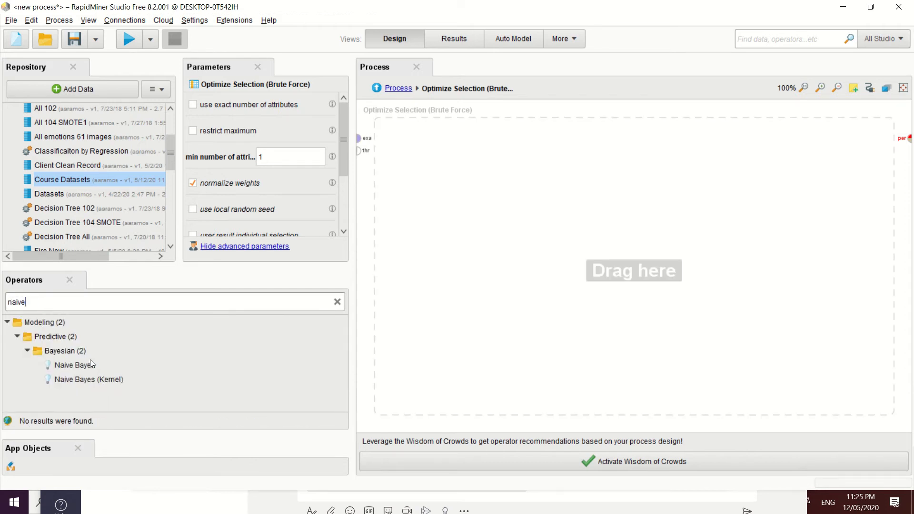
{"action": "left_click_drag", "start_coordinate": [84, 369], "coordinate": [450, 145]}
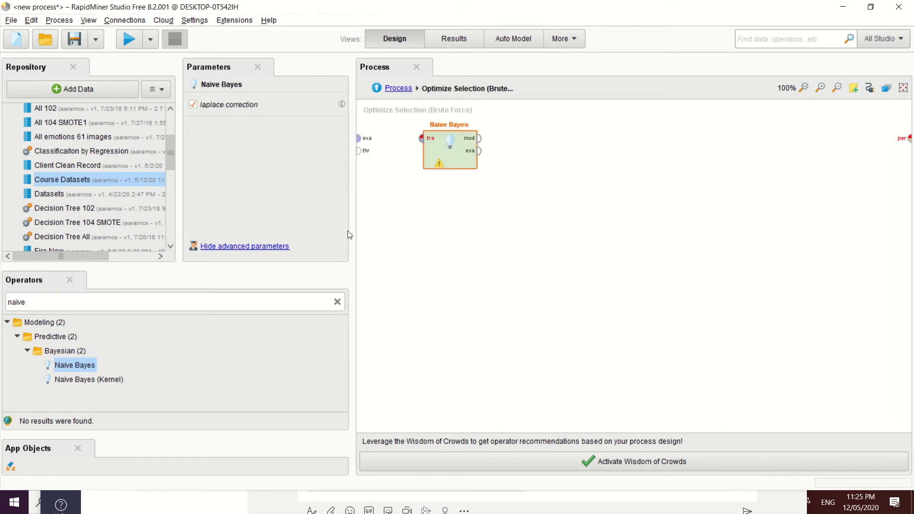
{"action": "left_click", "coordinate": [362, 141]}
{"action": "left_click", "coordinate": [422, 141]}
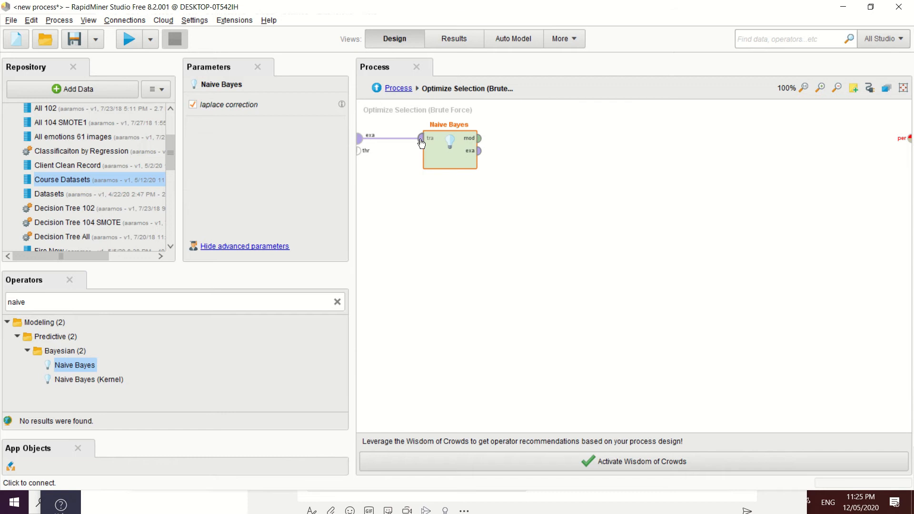
{"action": "left_click", "coordinate": [66, 300]}
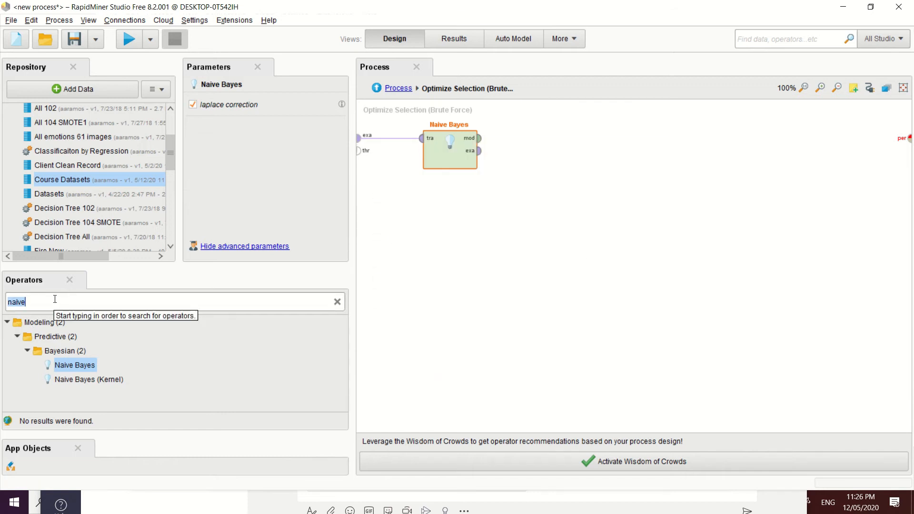
{"action": "left_click", "coordinate": [425, 155]}
{"action": "key", "text": "Delete"}
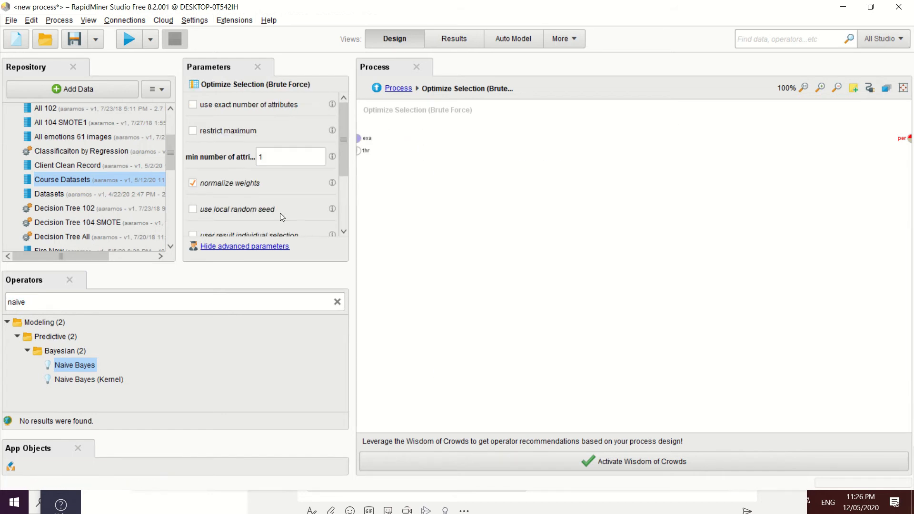
Add a Split Data operator to the Optimize Selection subprocess and connect the subprocess's example input to it
{"action": "left_click", "coordinate": [59, 301]}
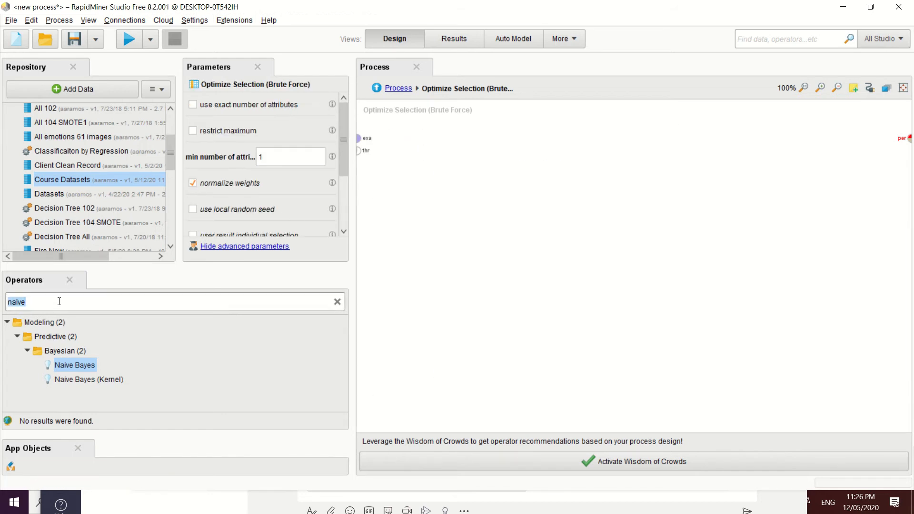
{"action": "type", "text": "split"}
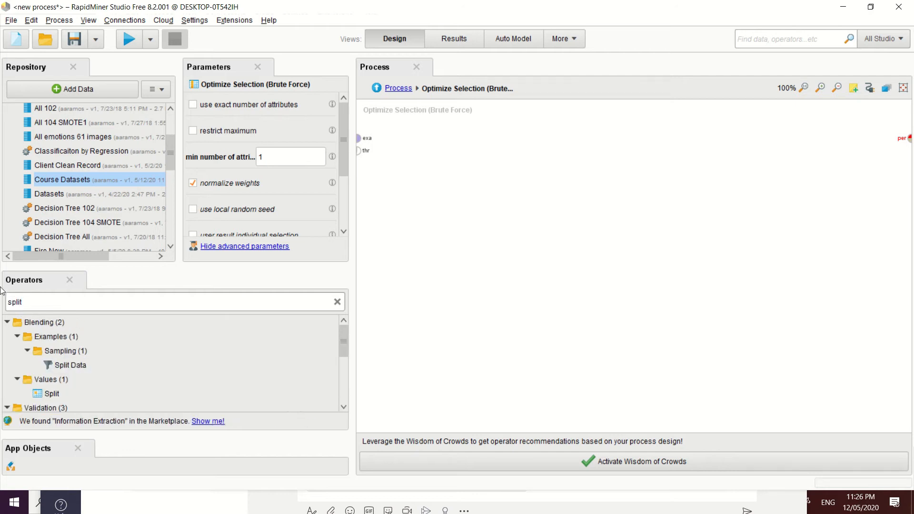
{"action": "left_click_drag", "start_coordinate": [70, 365], "coordinate": [428, 157]}
{"action": "left_click", "coordinate": [367, 139]}
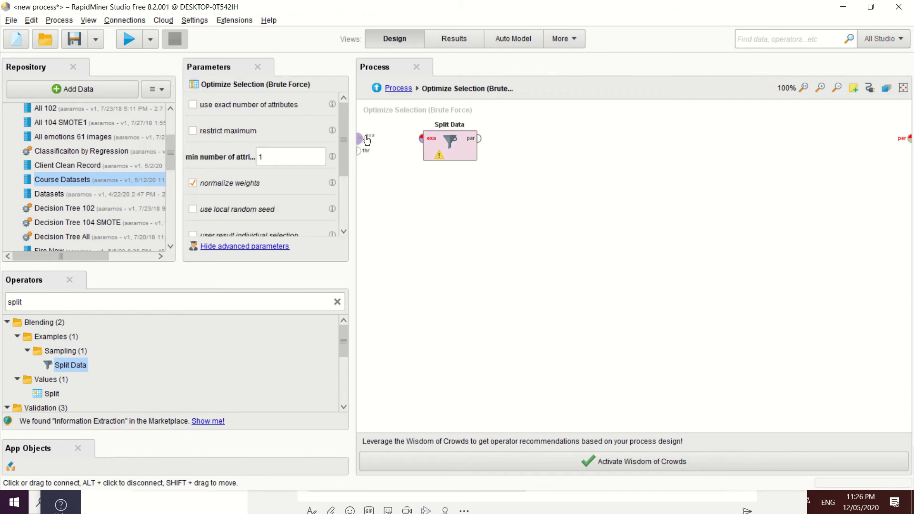
{"action": "left_click", "coordinate": [421, 138]}
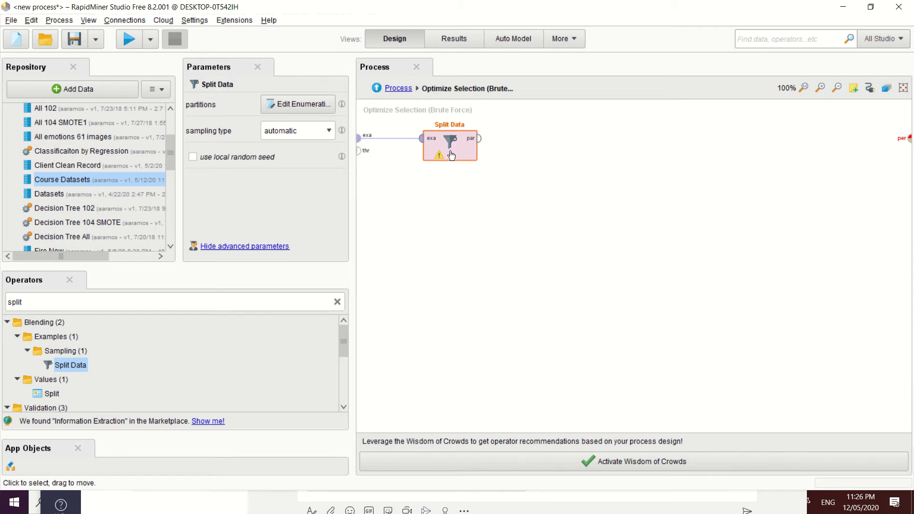
Define two partitions for Split Data with ratios 0.7 and 0.3
{"action": "left_click", "coordinate": [293, 108]}
{"action": "left_click", "coordinate": [453, 388]}
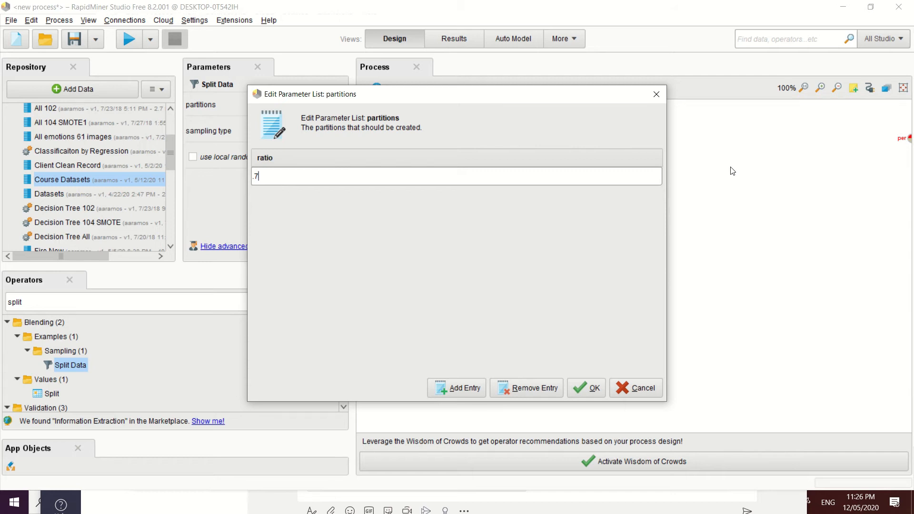
{"action": "left_click", "coordinate": [471, 396]}
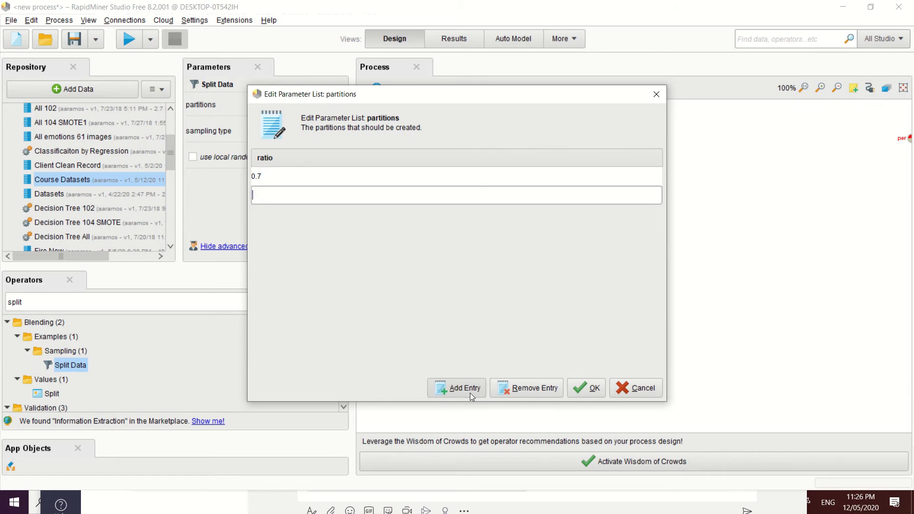
{"action": "type", "text": ".3"}
{"action": "left_click", "coordinate": [588, 389]}
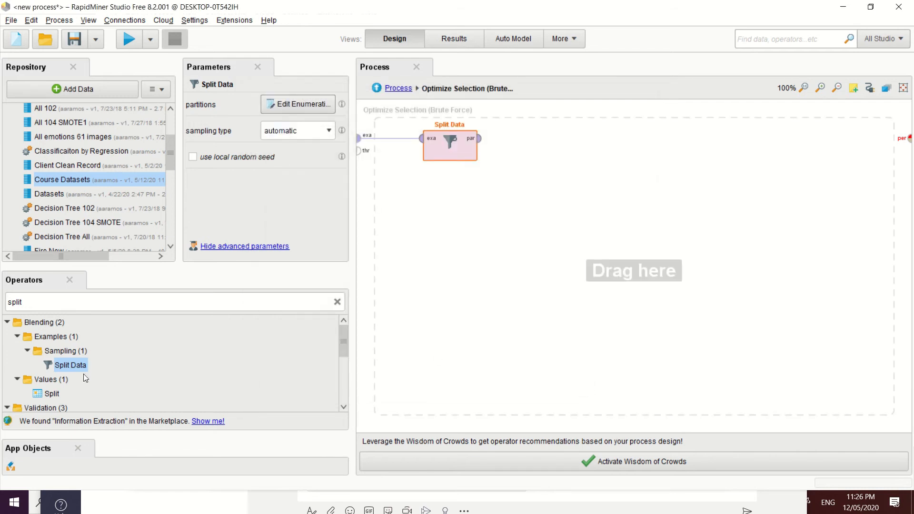
Add a Naive Bayes operator beside Split Data and connect Split Data's first partition output to its training input
{"action": "left_click", "coordinate": [87, 303]}
{"action": "key", "text": "BackSpace"}
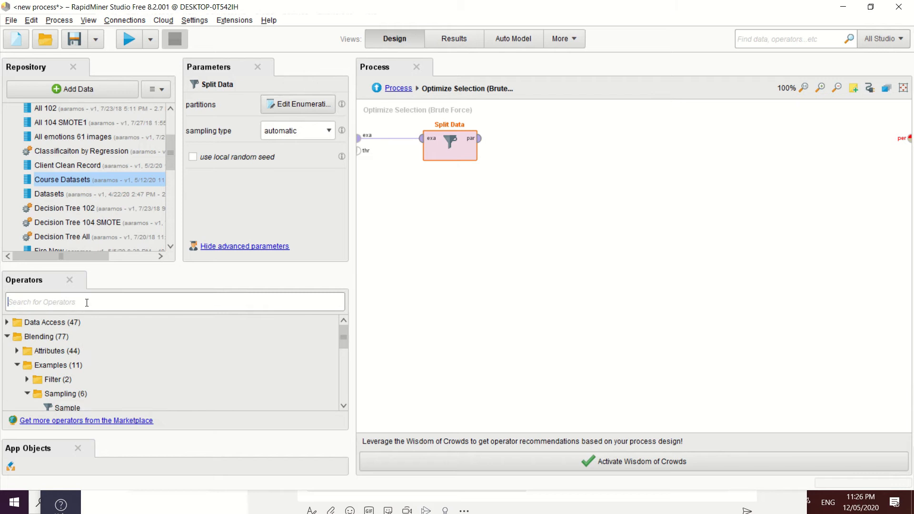
{"action": "type", "text": "naive"}
{"action": "left_click_drag", "start_coordinate": [72, 379], "coordinate": [556, 134]}
{"action": "left_click", "coordinate": [480, 138]}
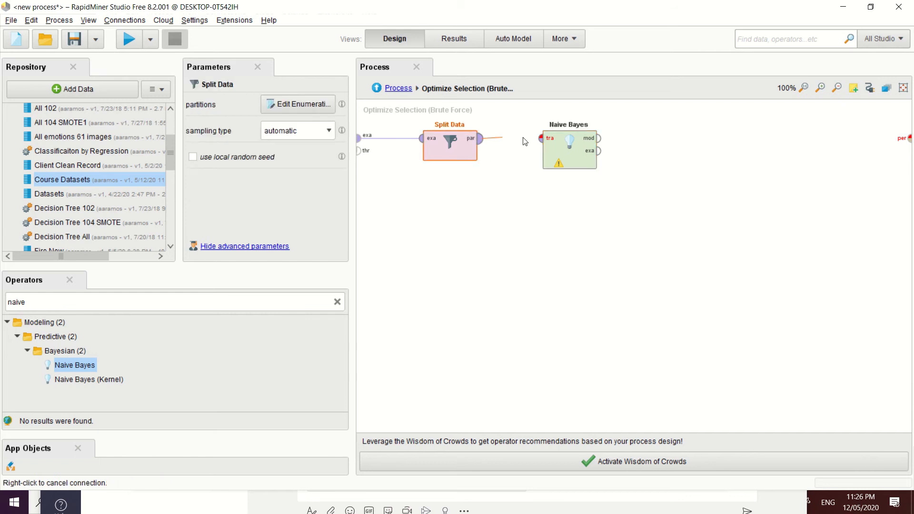
{"action": "left_click", "coordinate": [541, 138]}
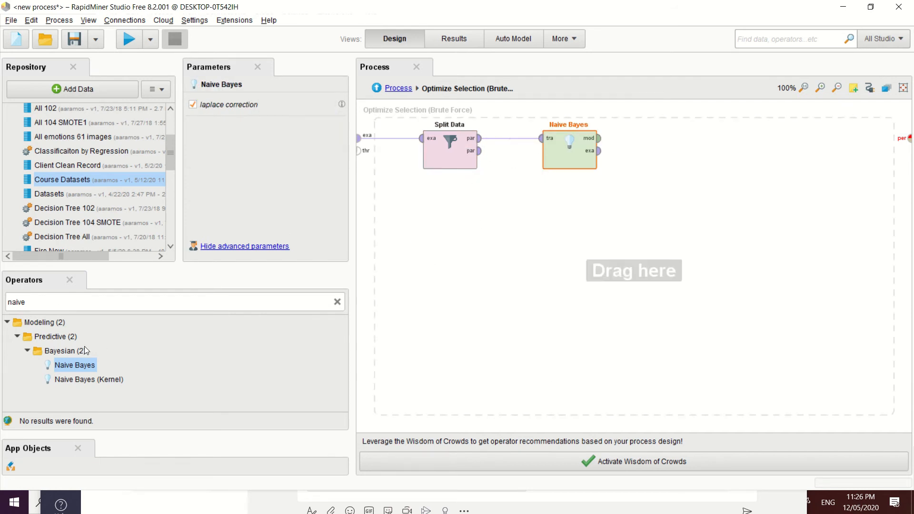
Search the operators for "apply model" and place an Apply Model operator diagonally below Naive Bayes
{"action": "double_click", "coordinate": [59, 305]}
{"action": "key", "text": "BackSpace"}
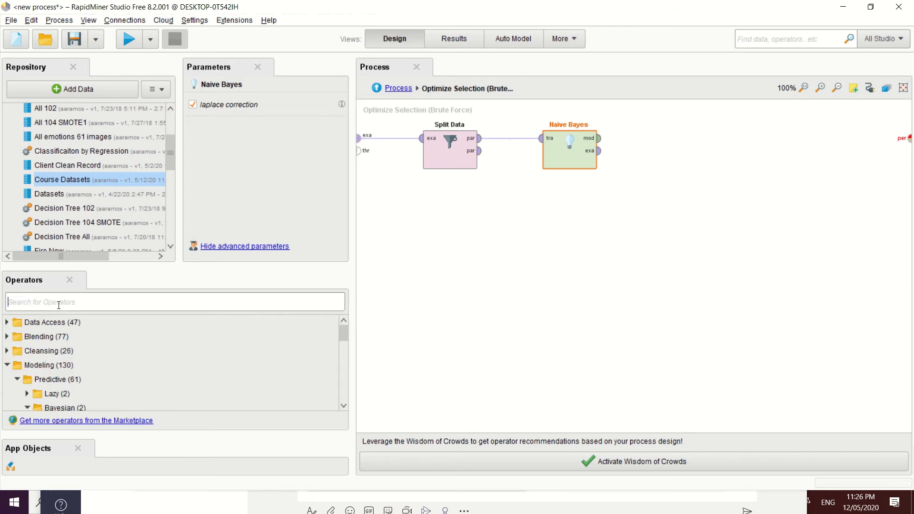
{"action": "type", "text": "apply model"}
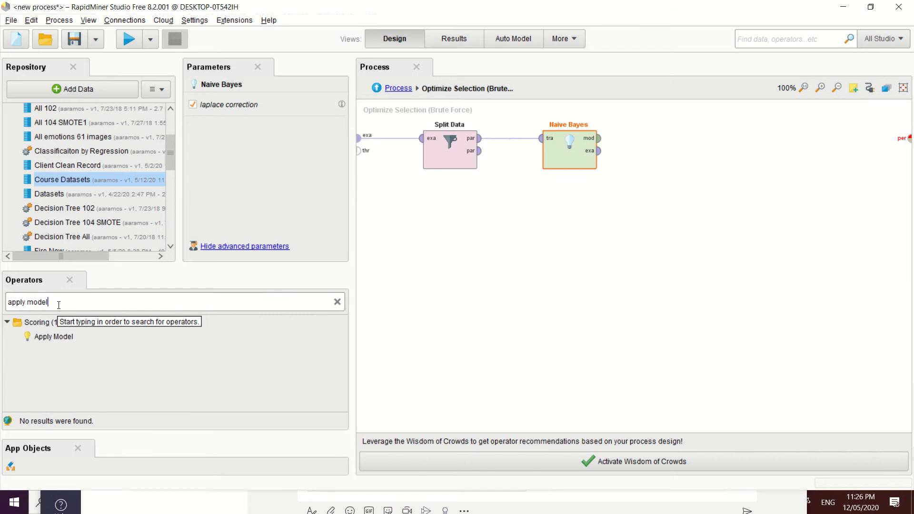
{"action": "left_click_drag", "start_coordinate": [54, 337], "coordinate": [412, 220]}
{"action": "left_click_drag", "start_coordinate": [637, 208], "coordinate": [660, 222]}
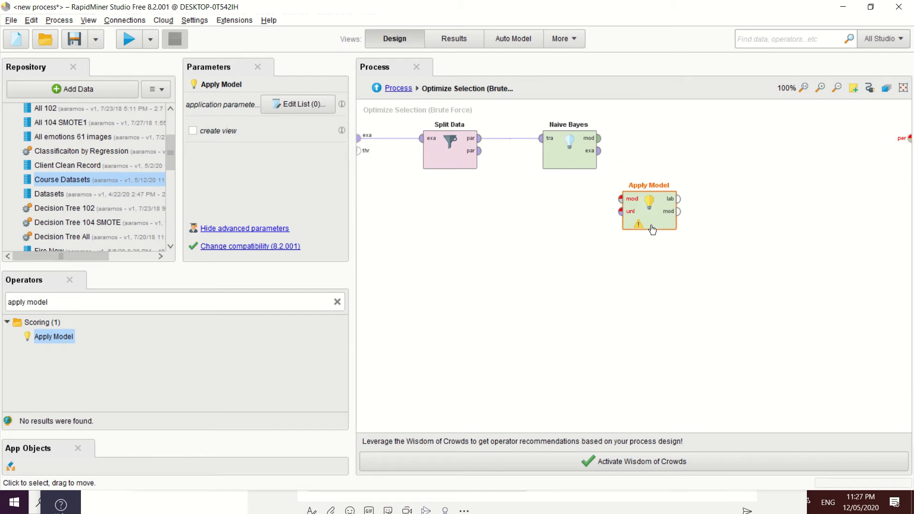
Connect Naive Bayes's model output and Split Data's second partition to Apply Model's inputs, and move Apply Model further below Naive Bayes
{"action": "left_click", "coordinate": [601, 139]}
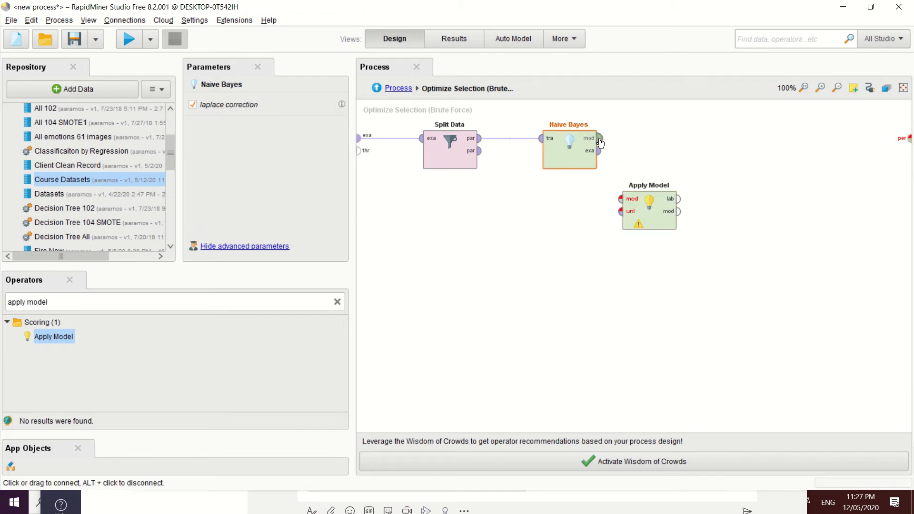
{"action": "left_click", "coordinate": [622, 204]}
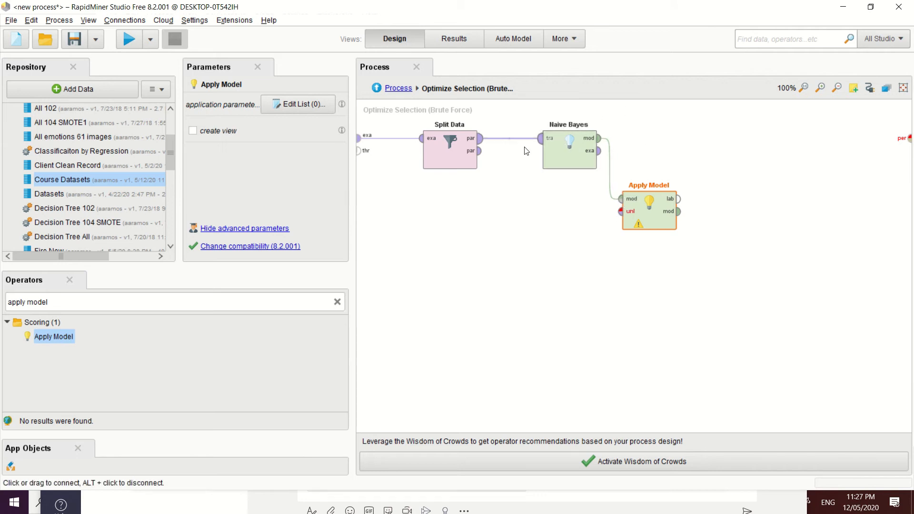
{"action": "left_click", "coordinate": [482, 155]}
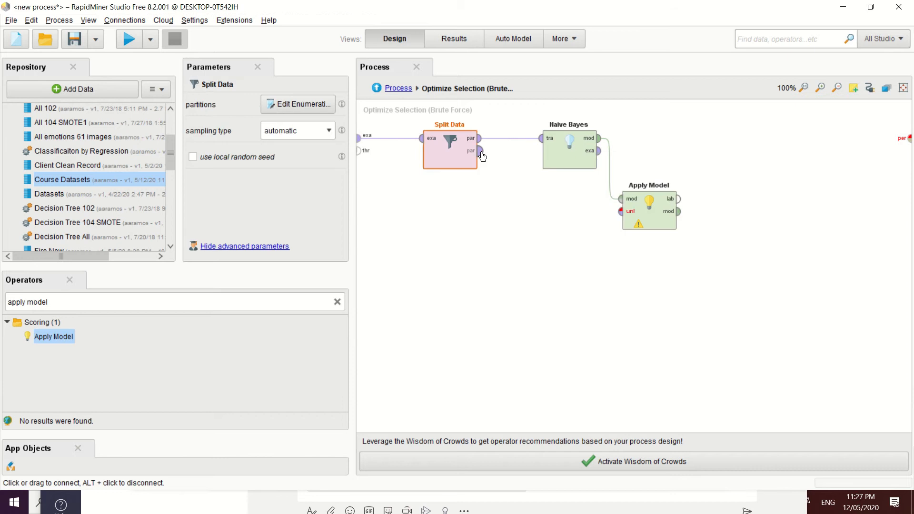
{"action": "left_click", "coordinate": [619, 217]}
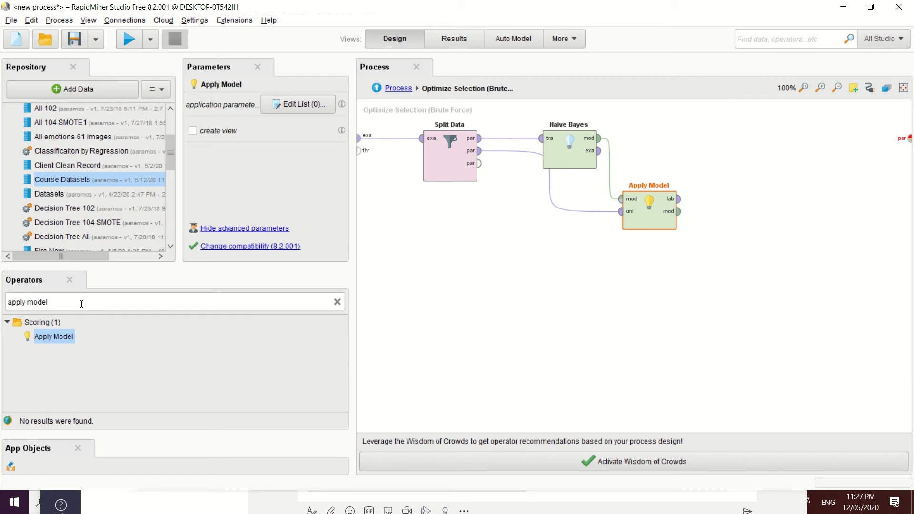
{"action": "left_click_drag", "start_coordinate": [649, 228], "coordinate": [596, 286]}
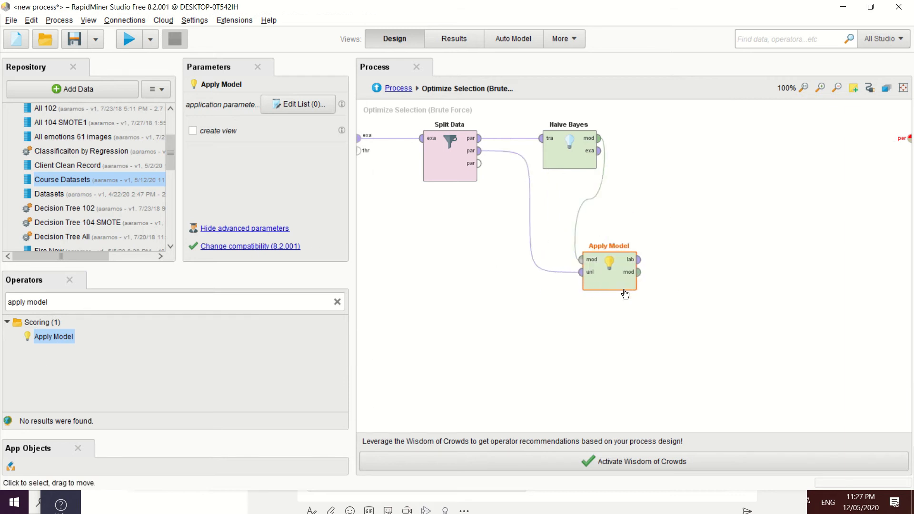
Search the operators for performance and place a Performance (Classification) operator in the subprocess, above and beyond Apply Model
{"action": "left_click", "coordinate": [69, 298]}
{"action": "type", "text": "perfr"}
{"action": "key", "text": "BackSpace"}
{"action": "type", "text": "ormane"}
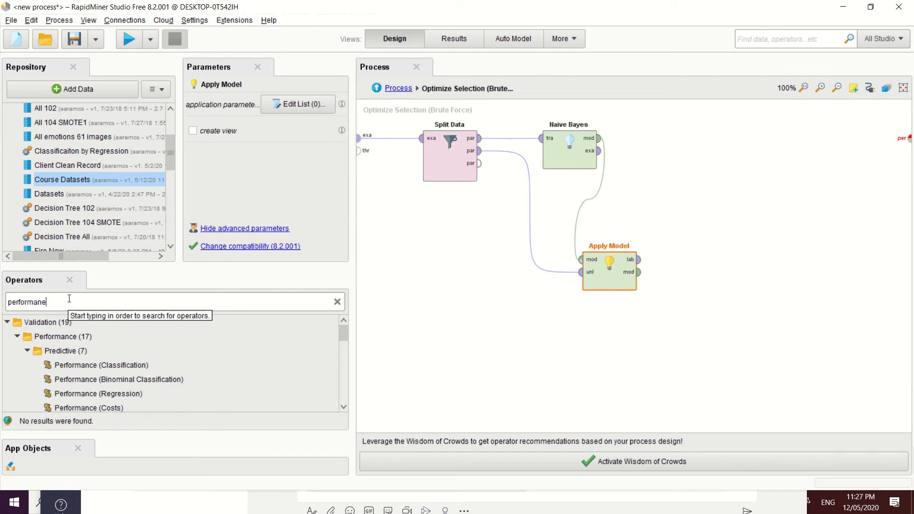
{"action": "left_click_drag", "start_coordinate": [117, 367], "coordinate": [747, 181]}
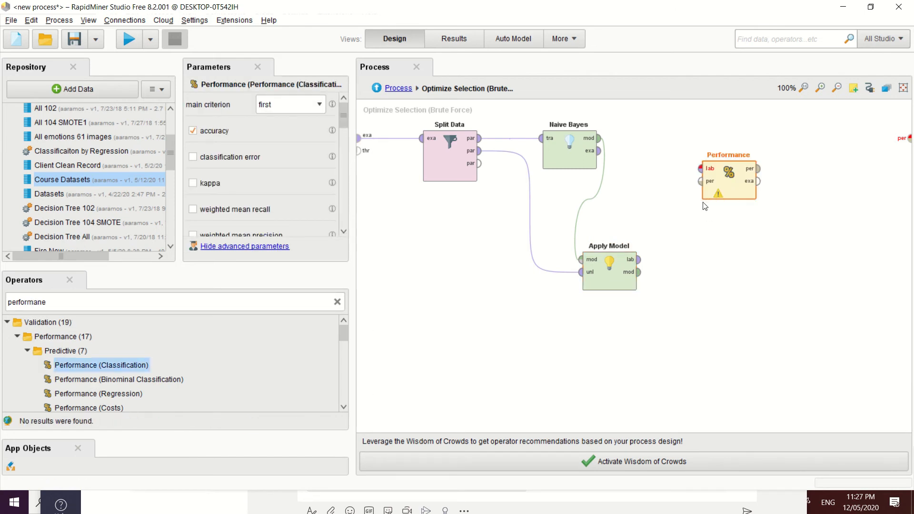
Connect Apply Model's labelled output to Performance and Performance's performance output to the subprocess's performance port
{"action": "left_click", "coordinate": [640, 262]}
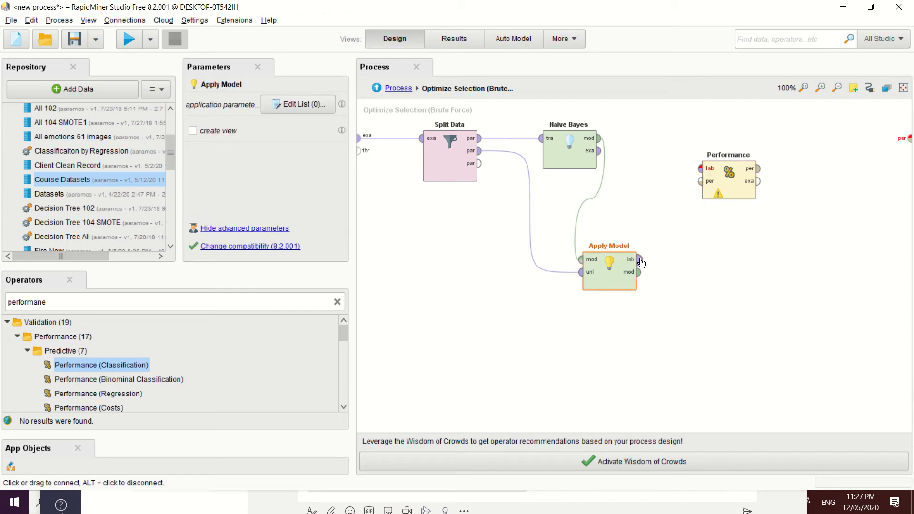
{"action": "left_click", "coordinate": [701, 168]}
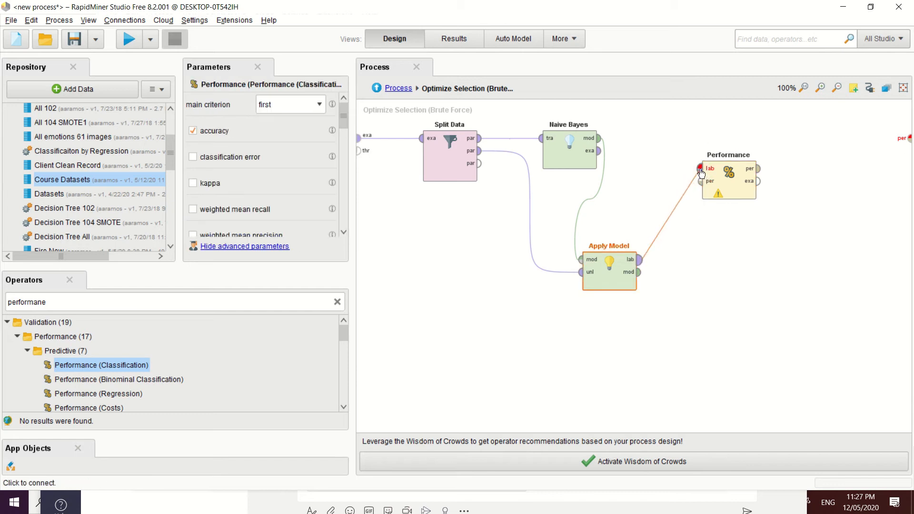
{"action": "left_click", "coordinate": [758, 169]}
{"action": "left_click", "coordinate": [910, 138]}
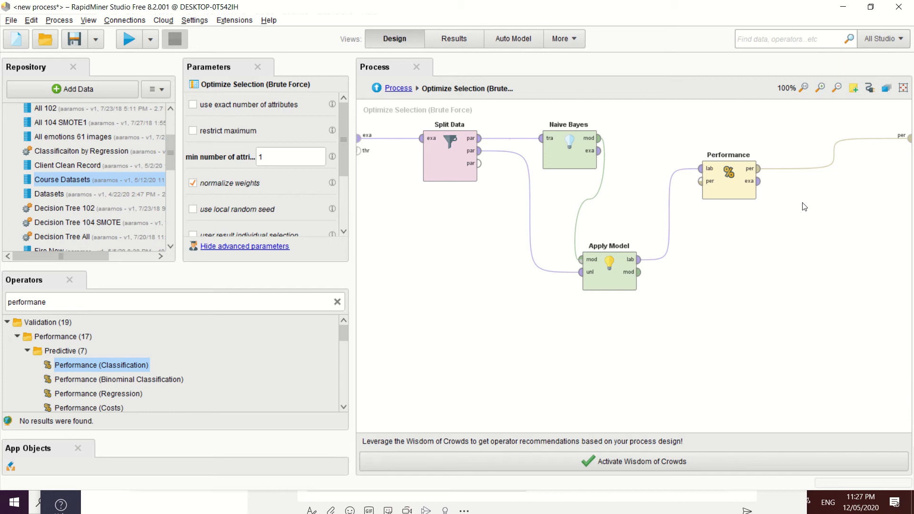
Try linking Apply Model's model output to the subprocess's performance port, remove that link and reconnect Performance's output to the port
{"action": "left_click", "coordinate": [639, 272]}
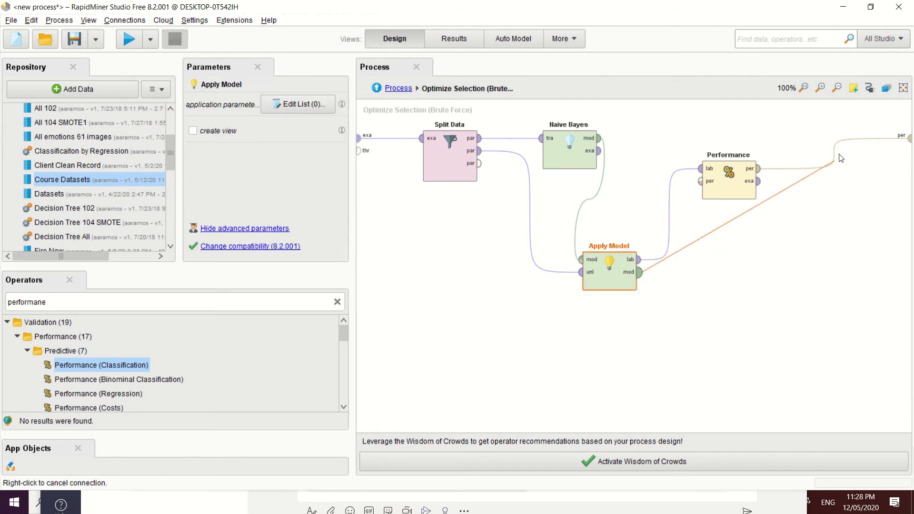
{"action": "left_click", "coordinate": [908, 138]}
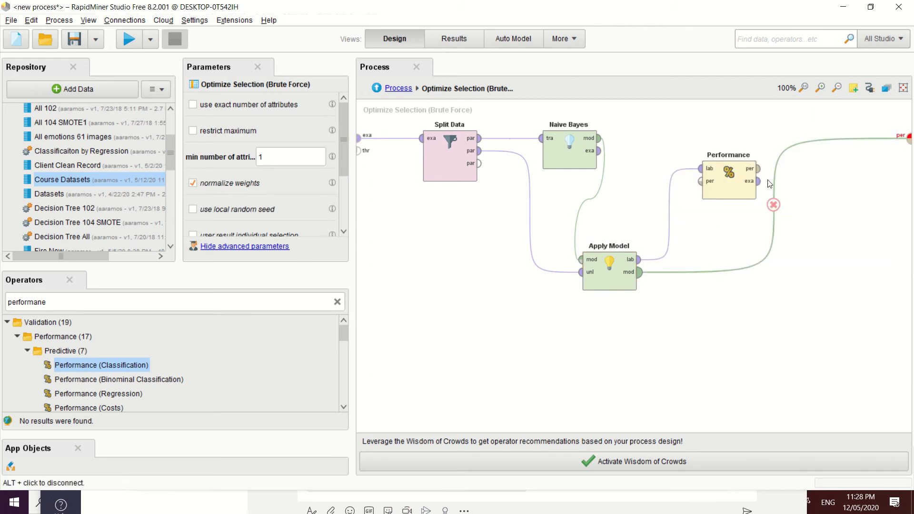
{"action": "left_click", "coordinate": [773, 205]}
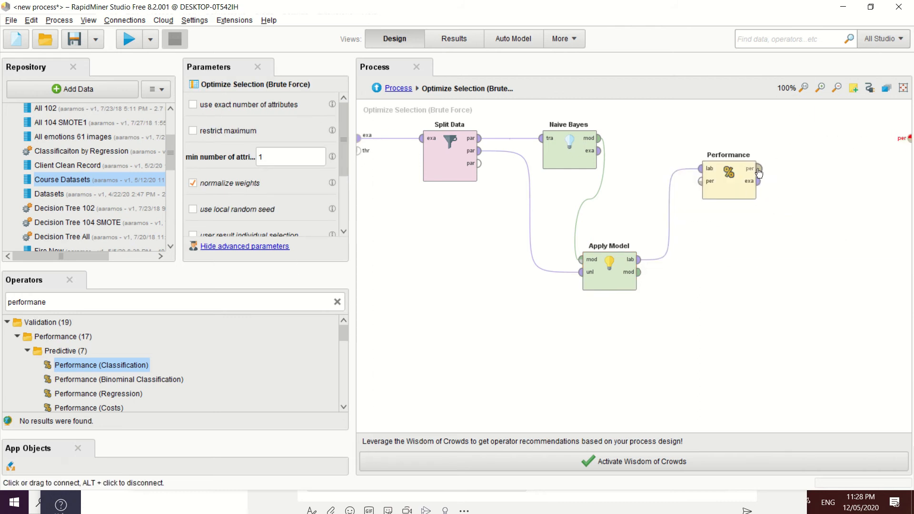
{"action": "left_click", "coordinate": [758, 169]}
{"action": "left_click", "coordinate": [909, 139]}
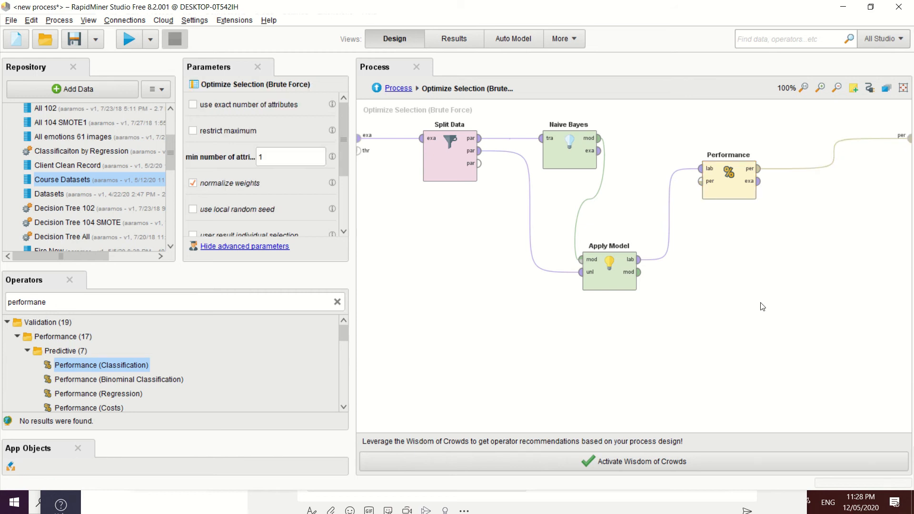
Return to the main process and replace the example-set result link of Optimize Selection with one from its weights output
{"action": "left_click", "coordinate": [392, 90]}
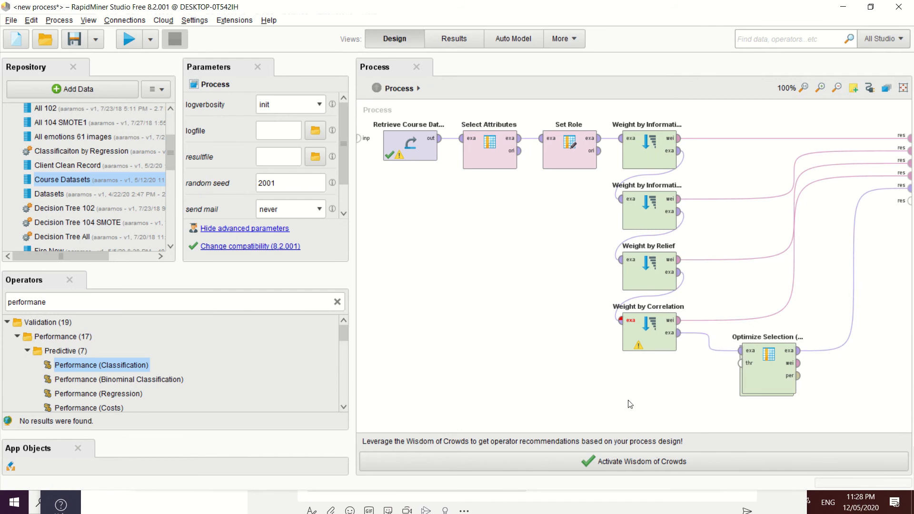
{"action": "left_click", "coordinate": [854, 269], "text": "alt"}
{"action": "left_click", "coordinate": [799, 363]}
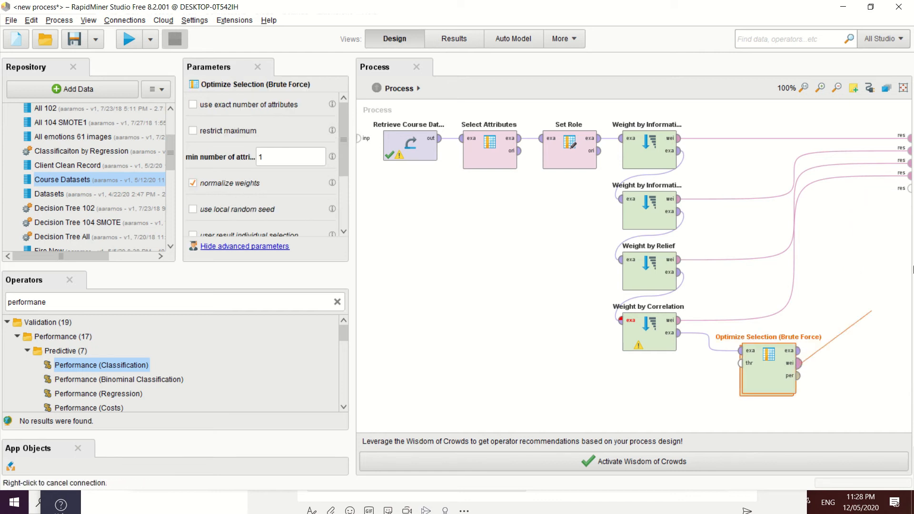
{"action": "left_click", "coordinate": [909, 193]}
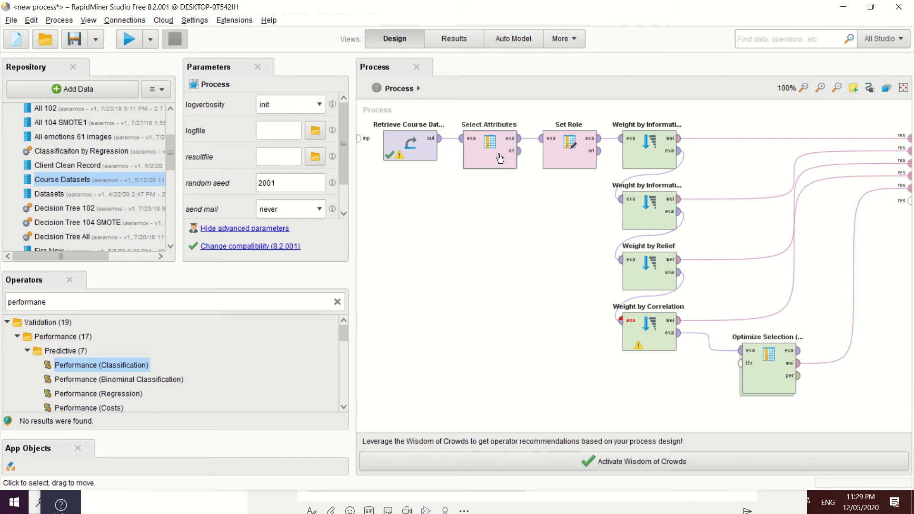
Review the parameters of Set Role and Optimize Selection (Brute Force), and inspect the operator chain inside the Optimize Selection subprocess
{"action": "left_click", "coordinate": [567, 165]}
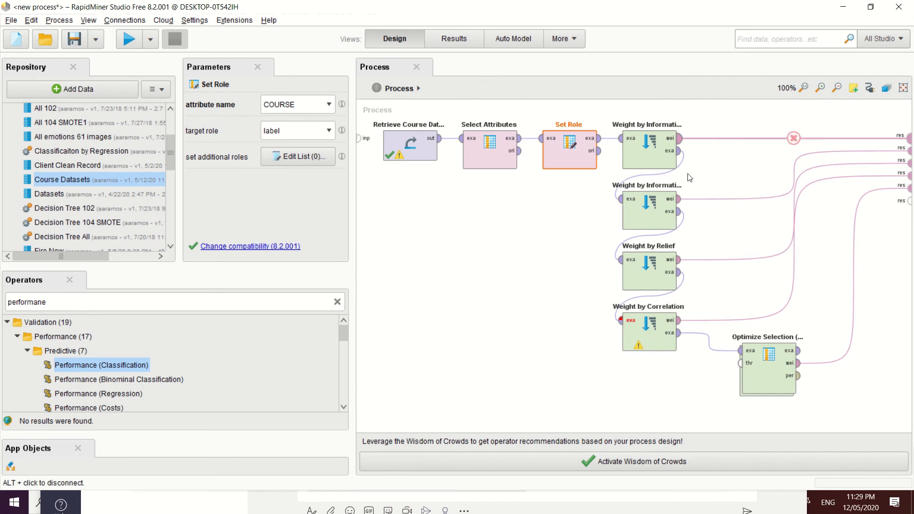
{"action": "mouse_move", "coordinate": [682, 338]}
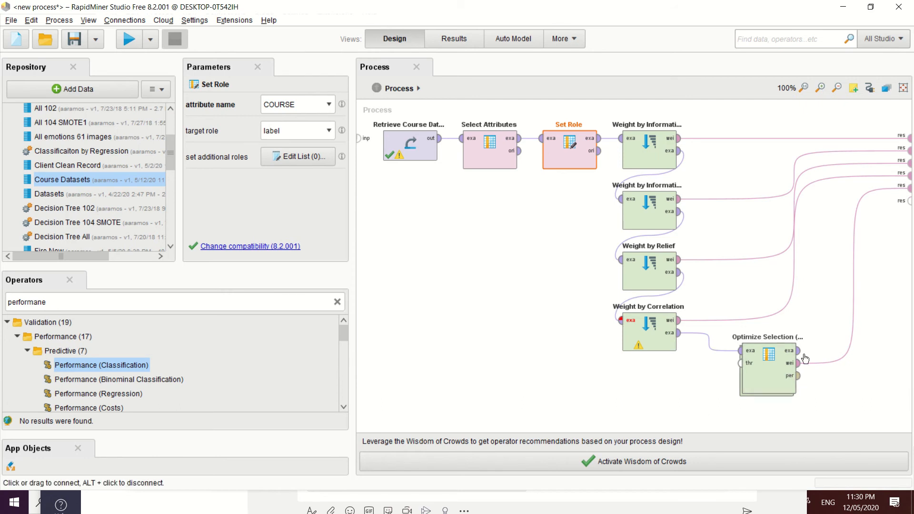
{"action": "left_click", "coordinate": [762, 386]}
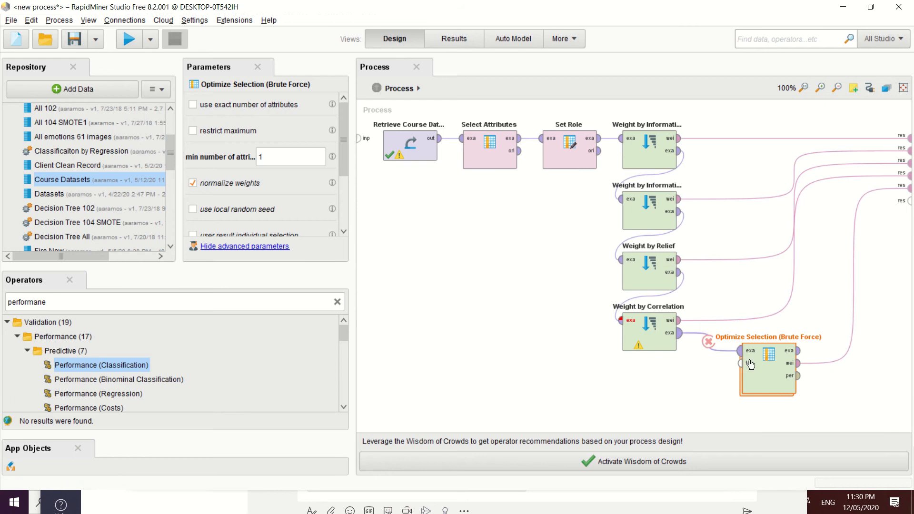
{"action": "double_click", "coordinate": [774, 376]}
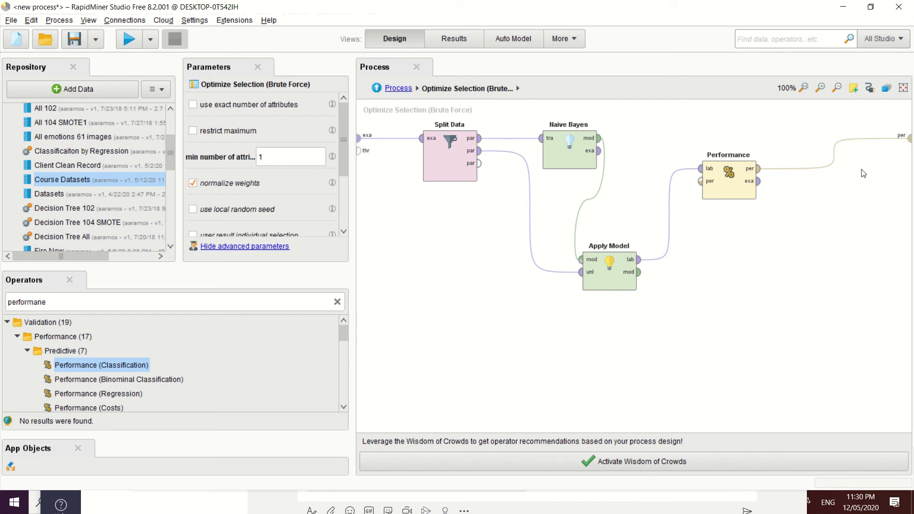
Restore the maximized window to a smaller size and run the process
{"action": "double_click", "coordinate": [398, 10]}
{"action": "left_click", "coordinate": [153, 47]}
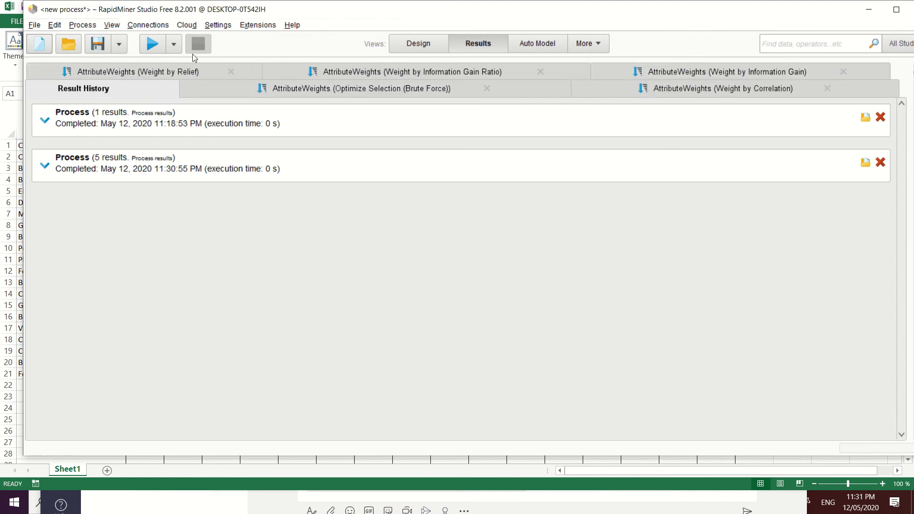
Go back to the main process in the Design view and reposition the window to inspect the executed operators
{"action": "left_click", "coordinate": [420, 49]}
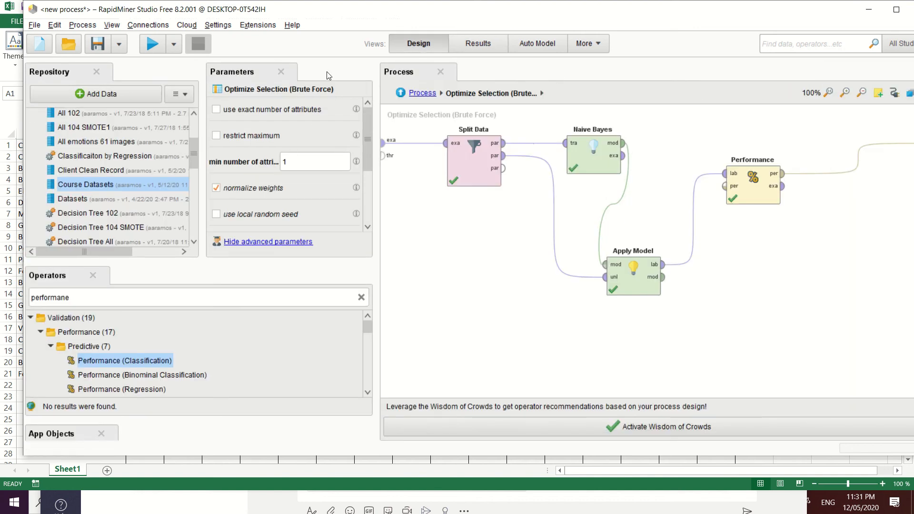
{"action": "left_click", "coordinate": [428, 95]}
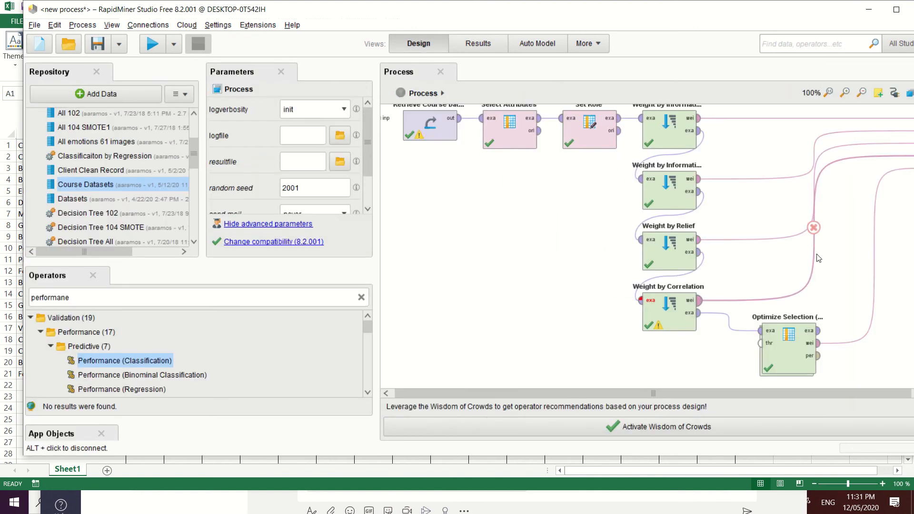
{"action": "left_click_drag", "start_coordinate": [679, 11], "coordinate": [476, 25]}
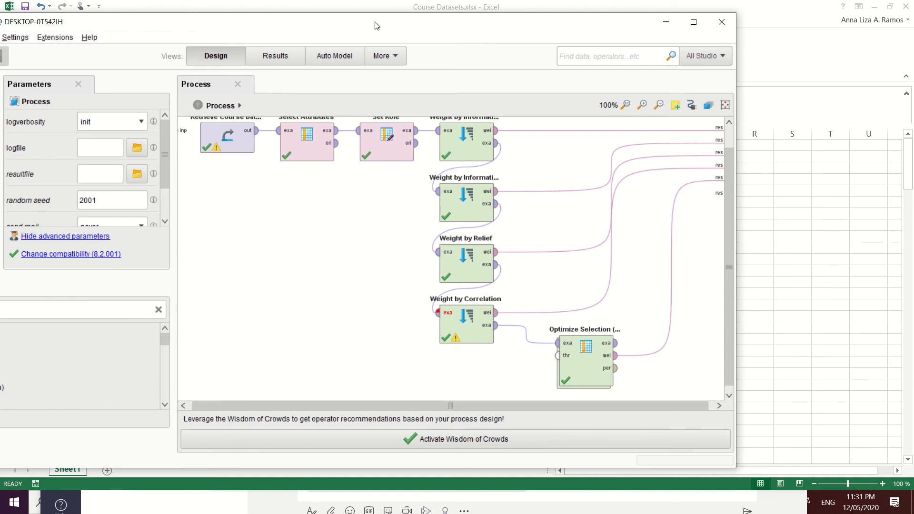
{"action": "left_click_drag", "start_coordinate": [375, 22], "coordinate": [588, 34]}
Examine the attribute weights from Information Gain, Information Gain Ratio, Relief, Correlation and Optimize Selection (Brute Force) in the results
{"action": "left_click", "coordinate": [491, 65]}
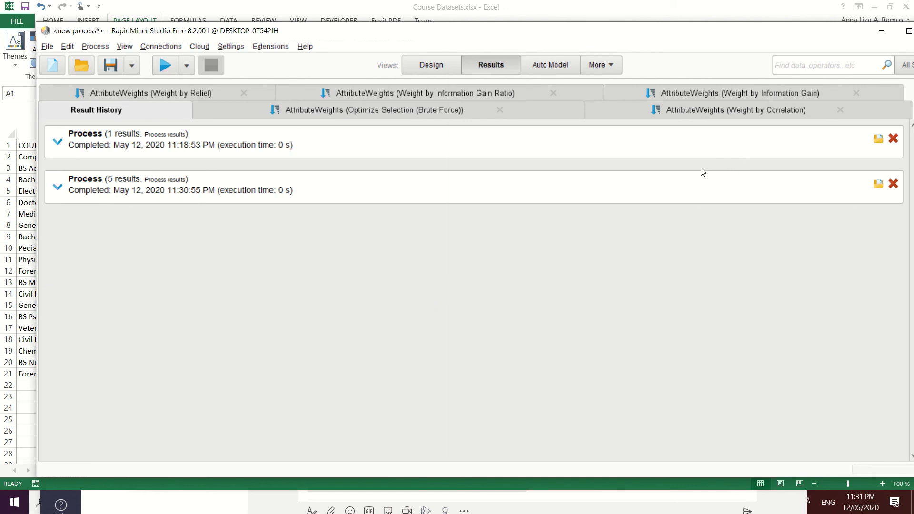
{"action": "left_click", "coordinate": [758, 96]}
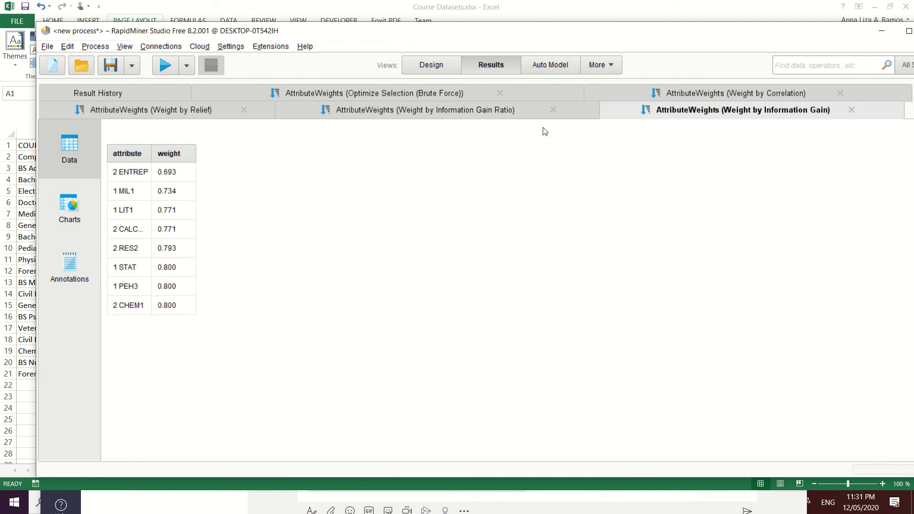
{"action": "left_click", "coordinate": [475, 114]}
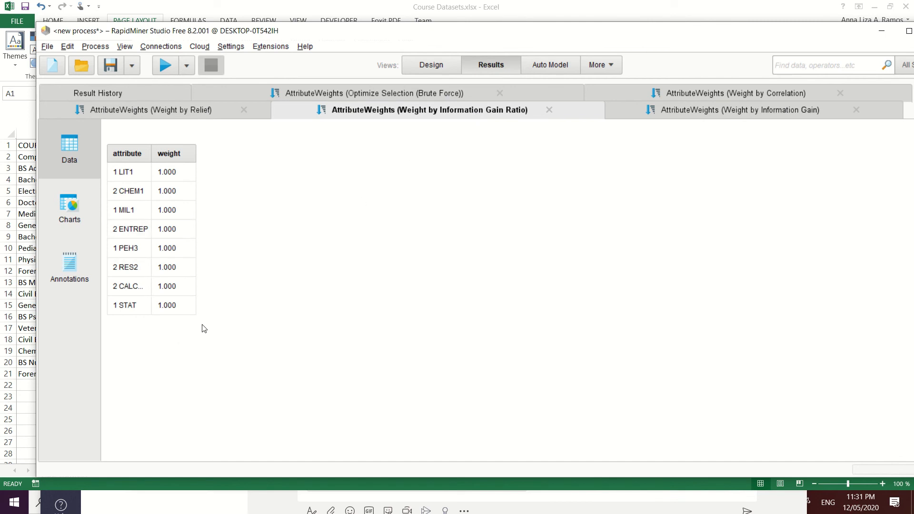
{"action": "left_click", "coordinate": [200, 111]}
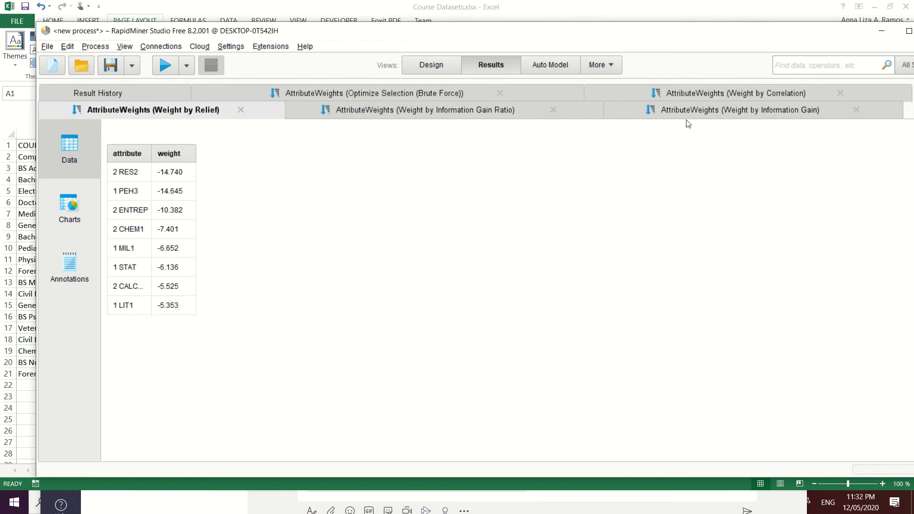
{"action": "left_click", "coordinate": [788, 98]}
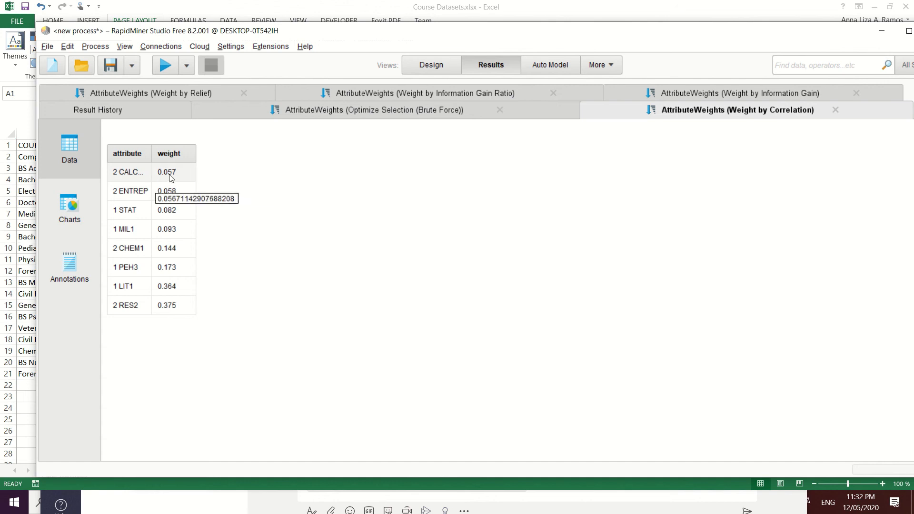
{"action": "left_click", "coordinate": [376, 117]}
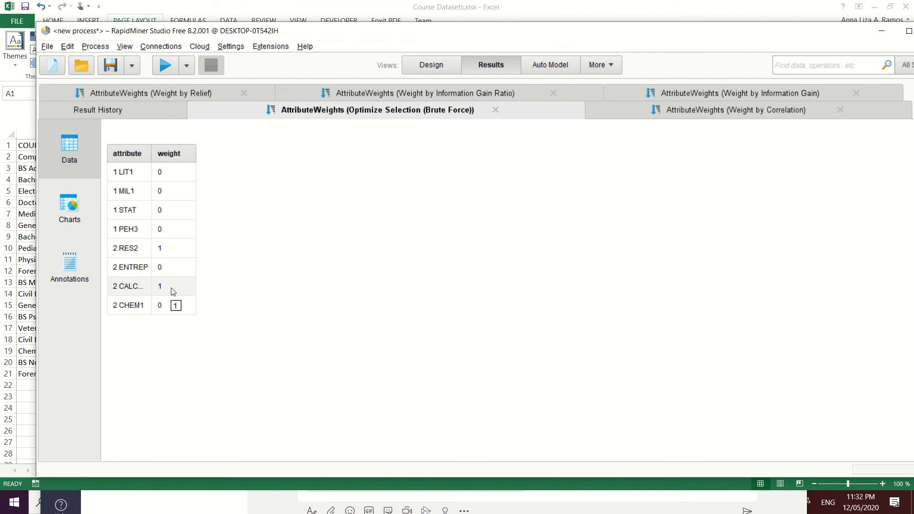
Compare the Information Gain Ratio, Correlation and Relief weights once more with those of Optimize Selection (Brute Force)
{"action": "left_click", "coordinate": [424, 94]}
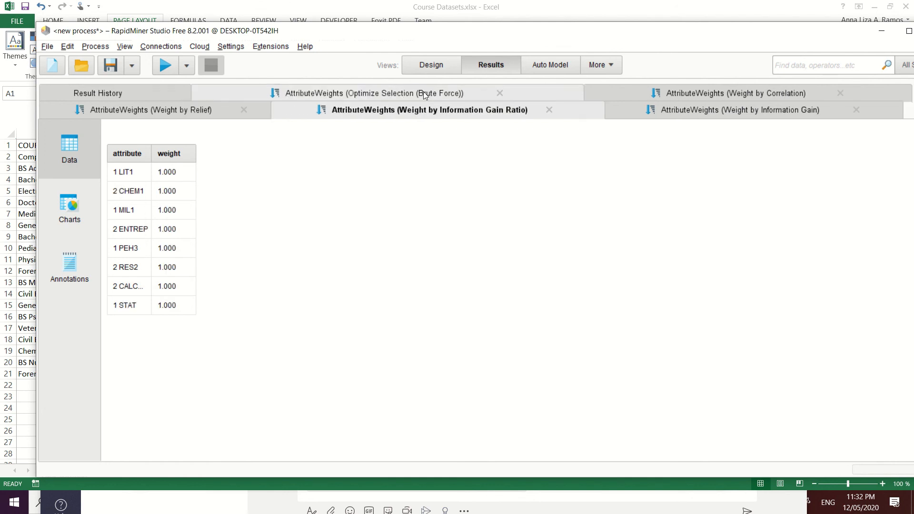
{"action": "left_click", "coordinate": [655, 95]}
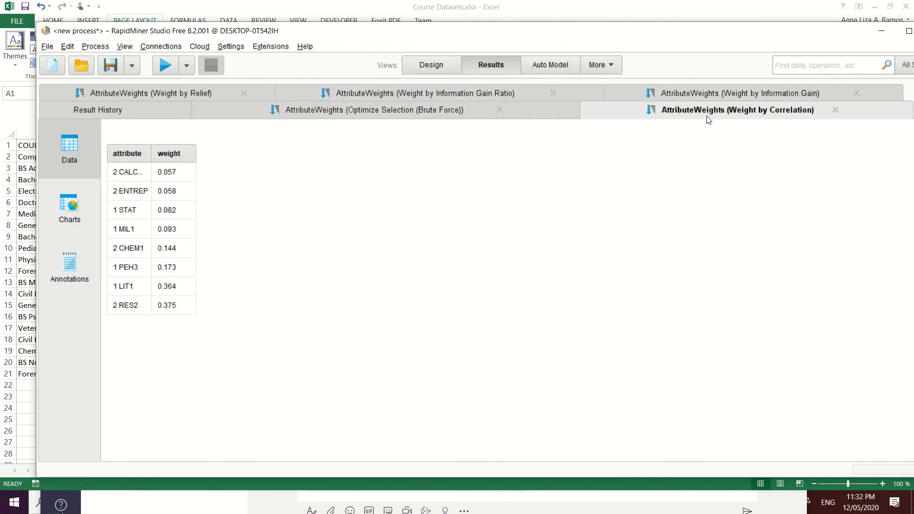
{"action": "left_click", "coordinate": [189, 95]}
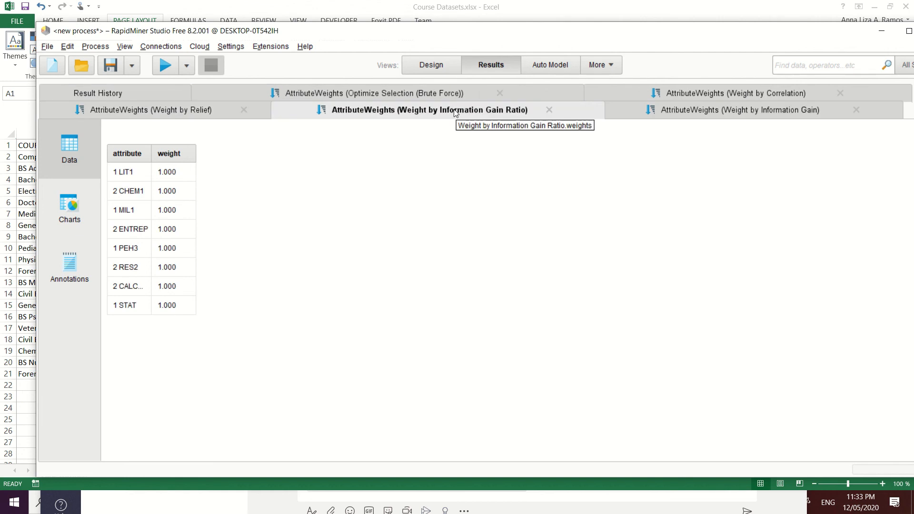
{"action": "left_click", "coordinate": [333, 93]}
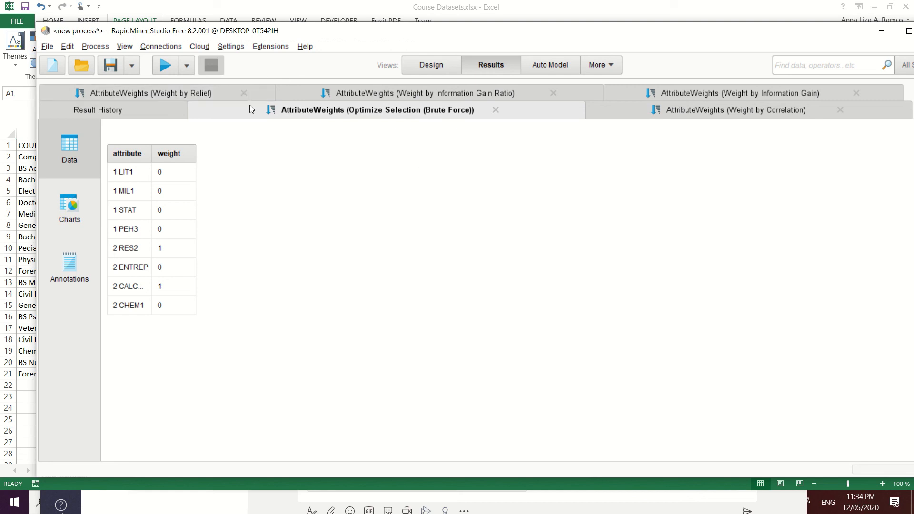
Compare the Relief, Correlation, Information Gain and Information Gain Ratio weights, ending on the Optimize Selection (Brute Force) result
{"action": "left_click", "coordinate": [187, 93]}
{"action": "left_click", "coordinate": [745, 93]}
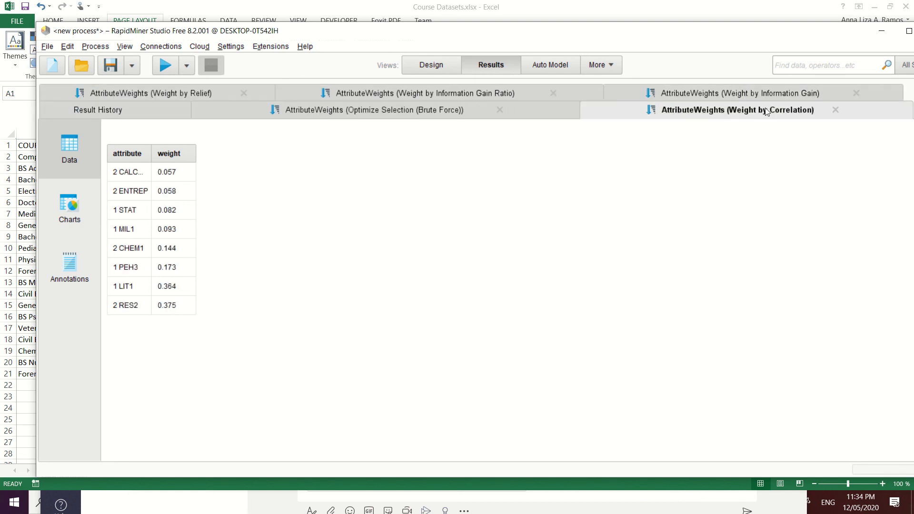
{"action": "left_click", "coordinate": [719, 98]}
{"action": "left_click", "coordinate": [490, 111]}
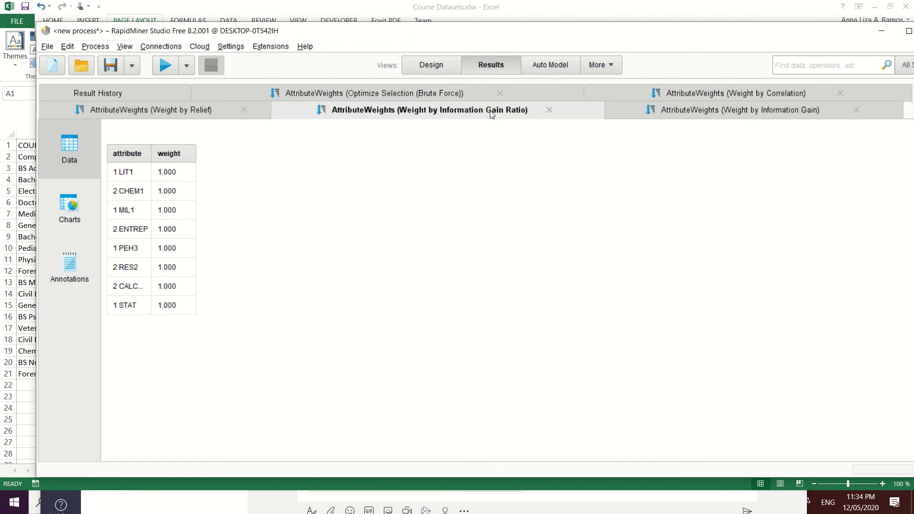
{"action": "left_click", "coordinate": [385, 92]}
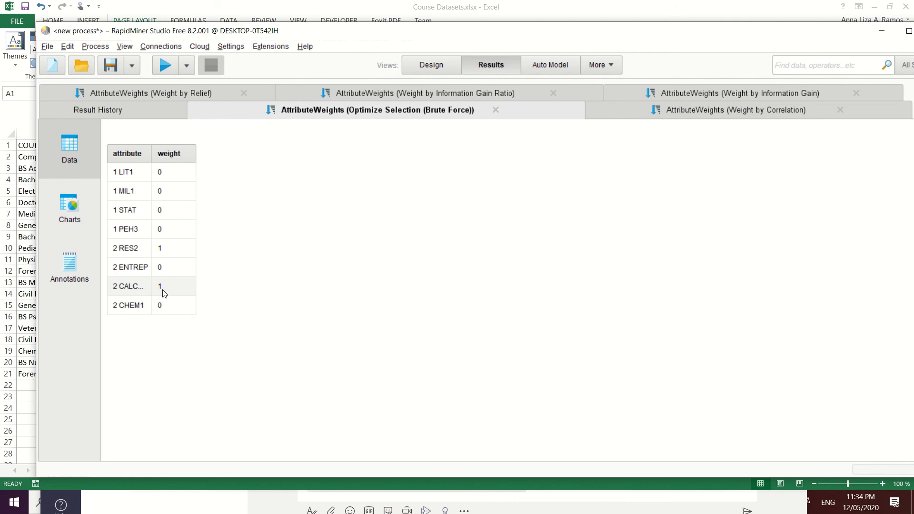
Examine the highest and lowest Relief weights, including the 2 CALC row, and review the Information Gain, Information Gain Ratio and Correlation weights
{"action": "left_click", "coordinate": [208, 94]}
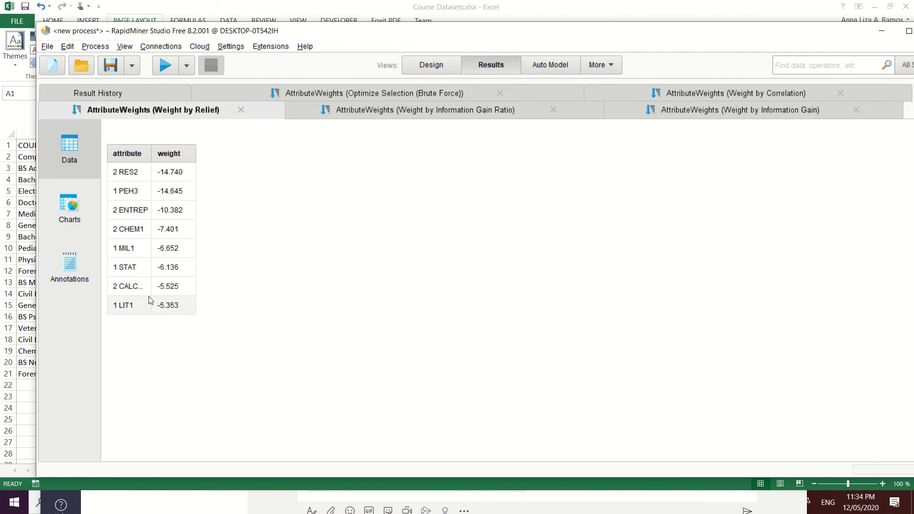
{"action": "left_click", "coordinate": [180, 292]}
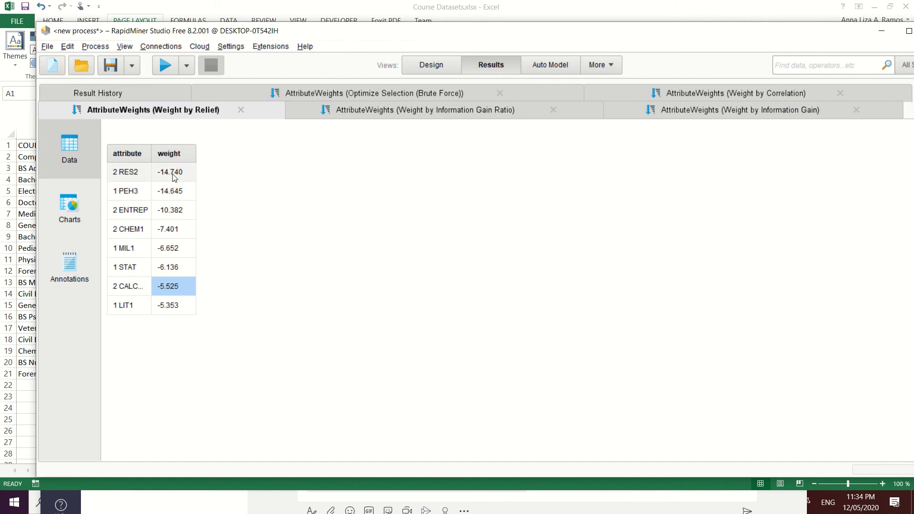
{"action": "left_click", "coordinate": [780, 116]}
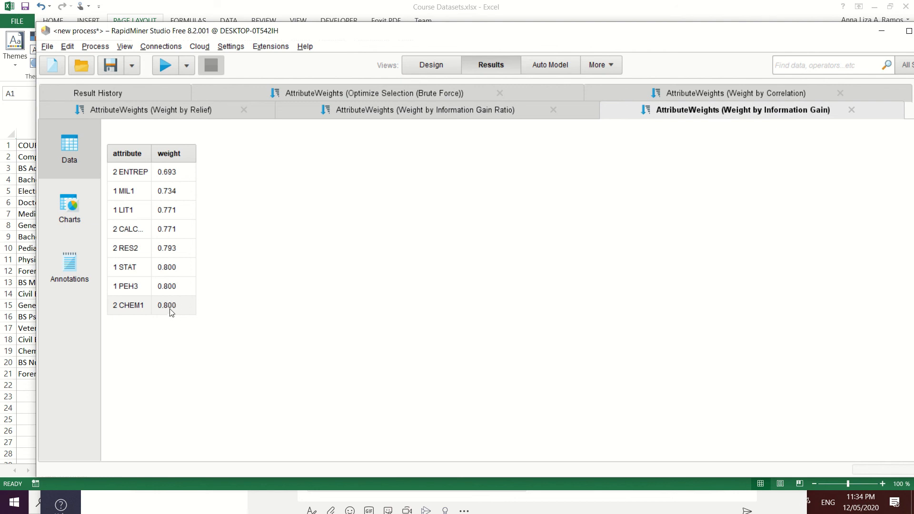
{"action": "left_click", "coordinate": [170, 111]}
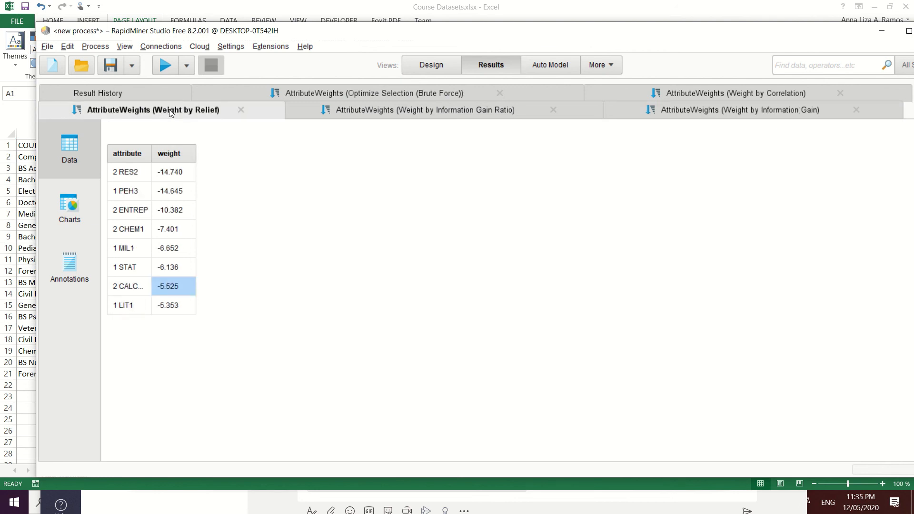
{"action": "left_click", "coordinate": [431, 113]}
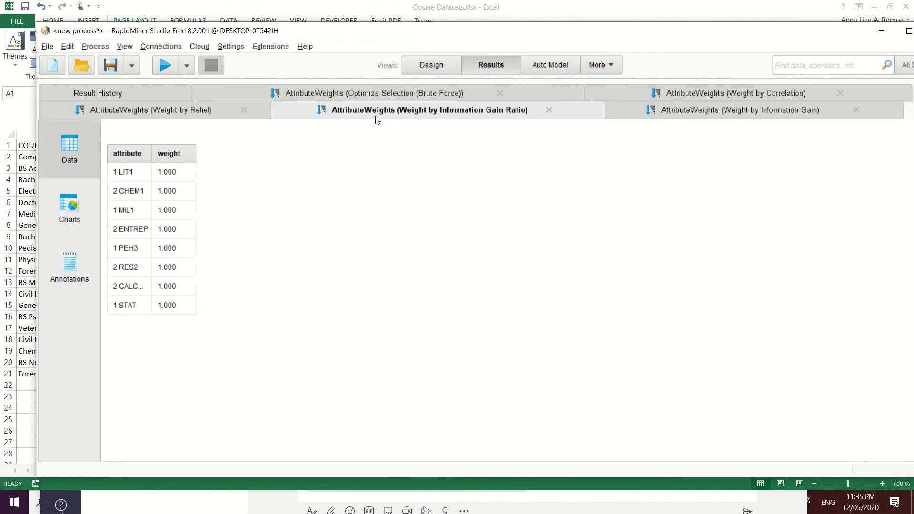
{"action": "left_click", "coordinate": [753, 96]}
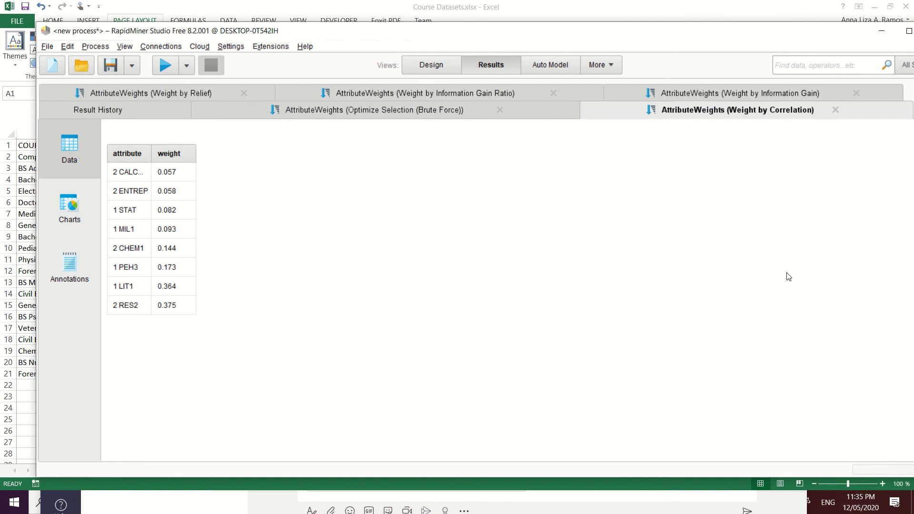
Return to the process in the Design view and reposition the window to review the weighting and Optimize Selection operators
{"action": "left_click", "coordinate": [422, 70]}
{"action": "left_click_drag", "start_coordinate": [697, 36], "coordinate": [644, 29]}
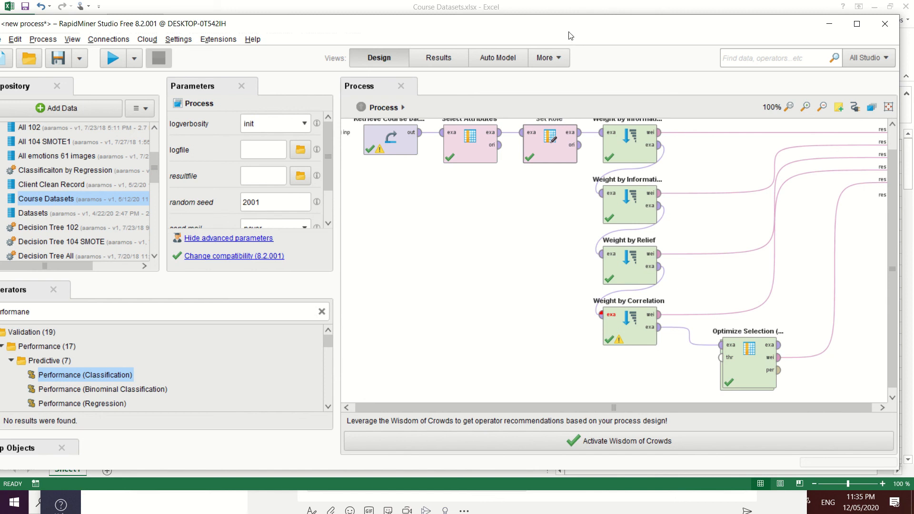
{"action": "mouse_move", "coordinate": [571, 4]}
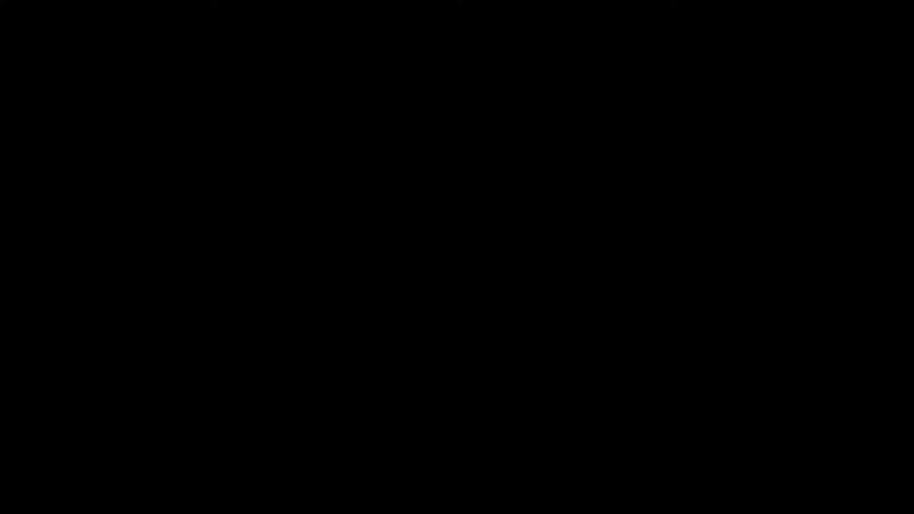